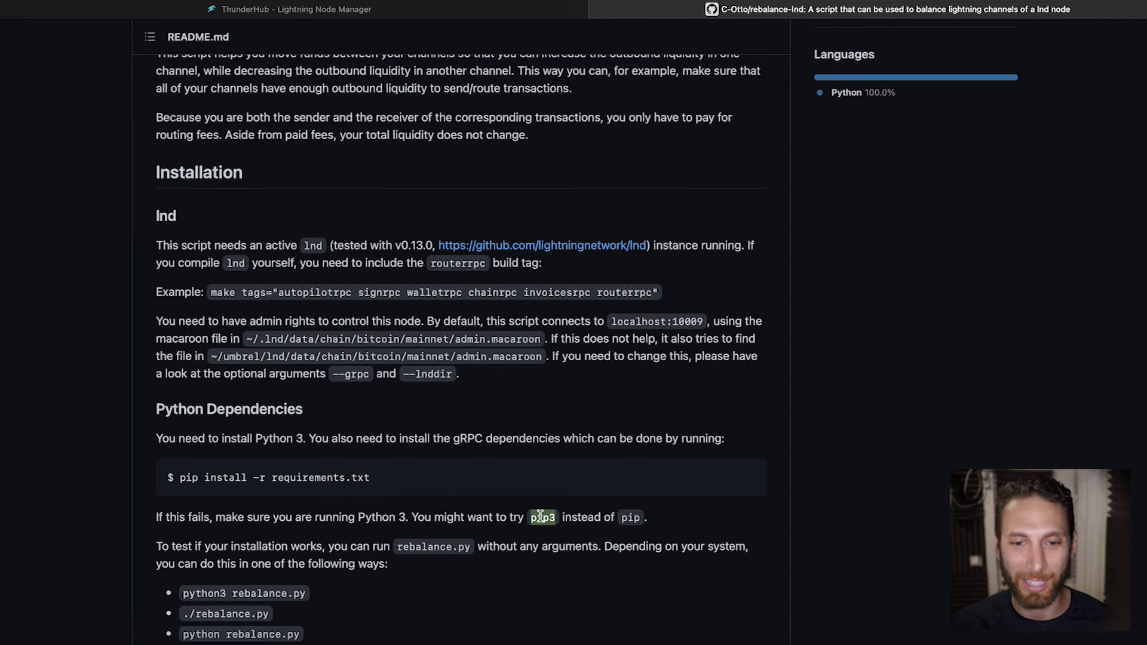
- Select the README's pip install requirements line, then scroll back up to the repository's file list
triple_click(308, 479)
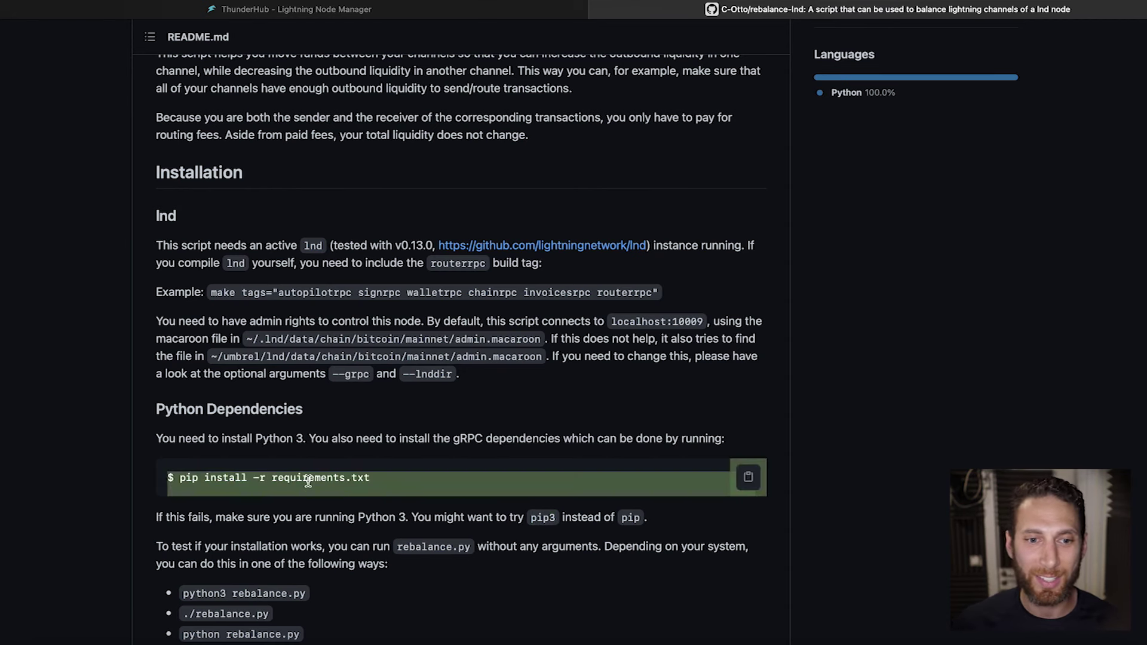
scroll(307, 481, "down", 2)
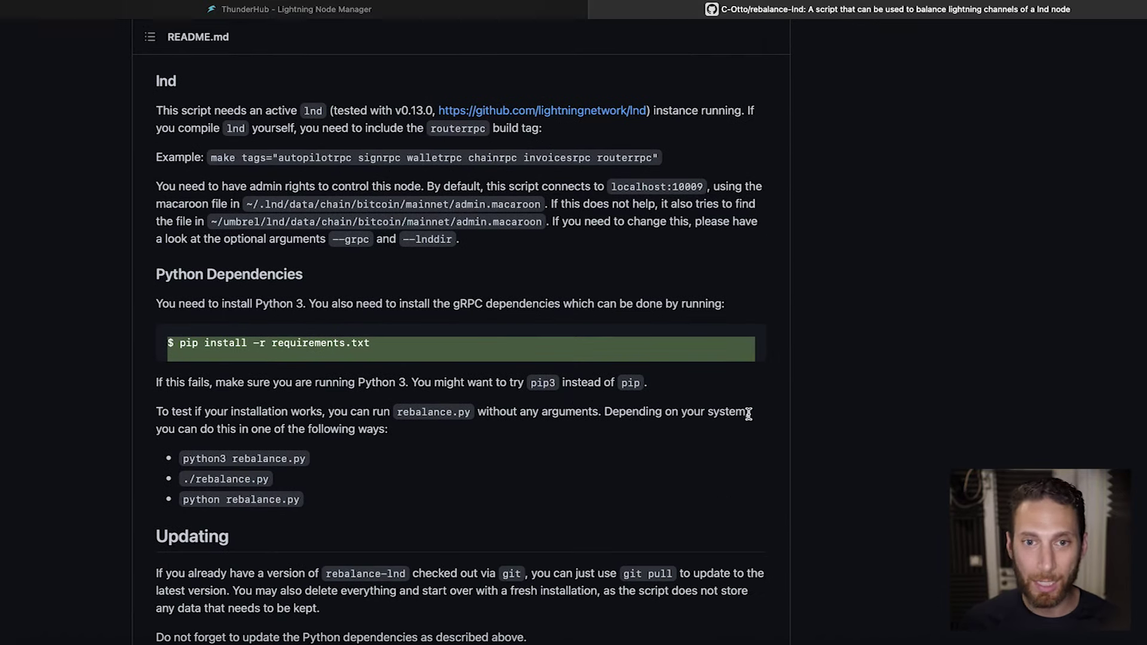
scroll(749, 414, "up", 1)
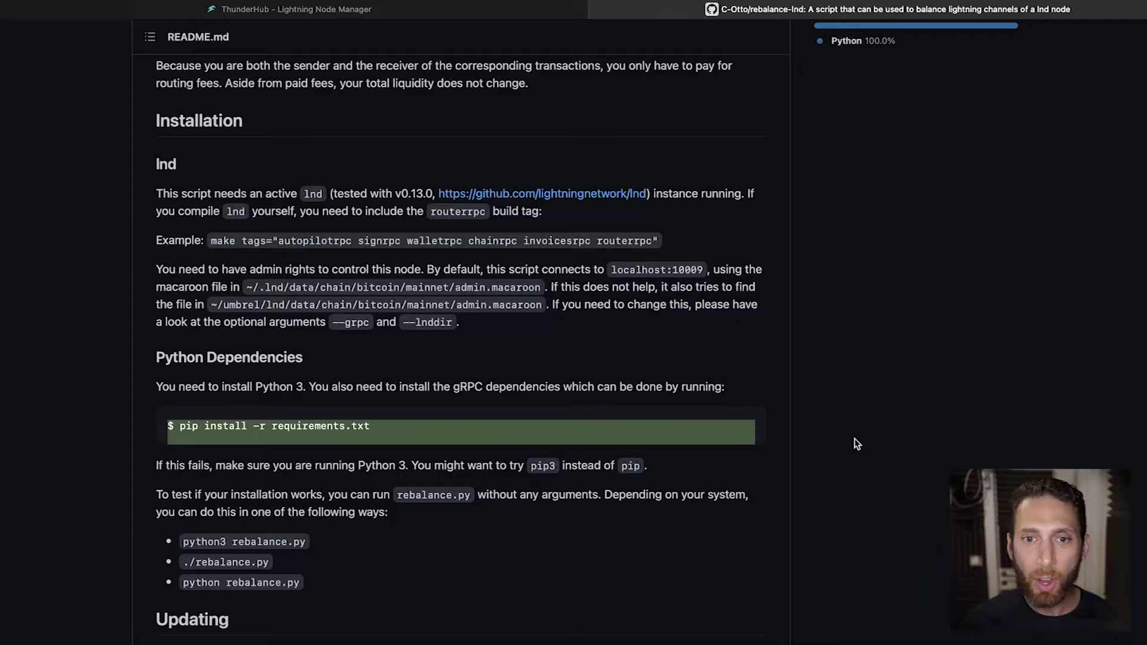
scroll(854, 438, "up", 5)
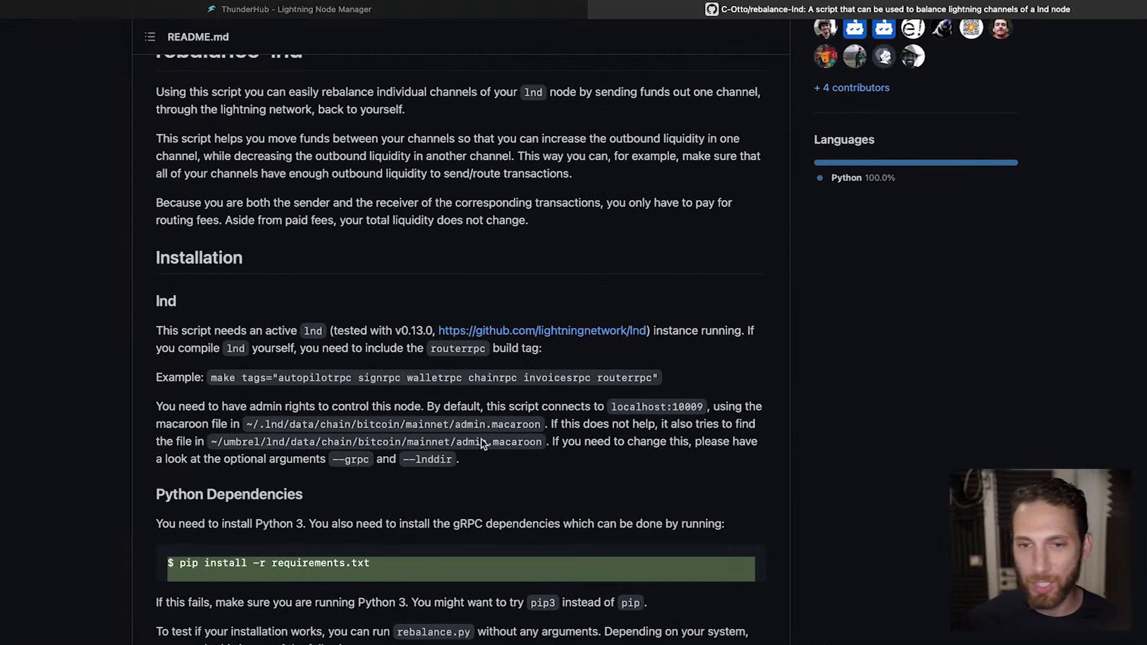
scroll(318, 361, "up", 10)
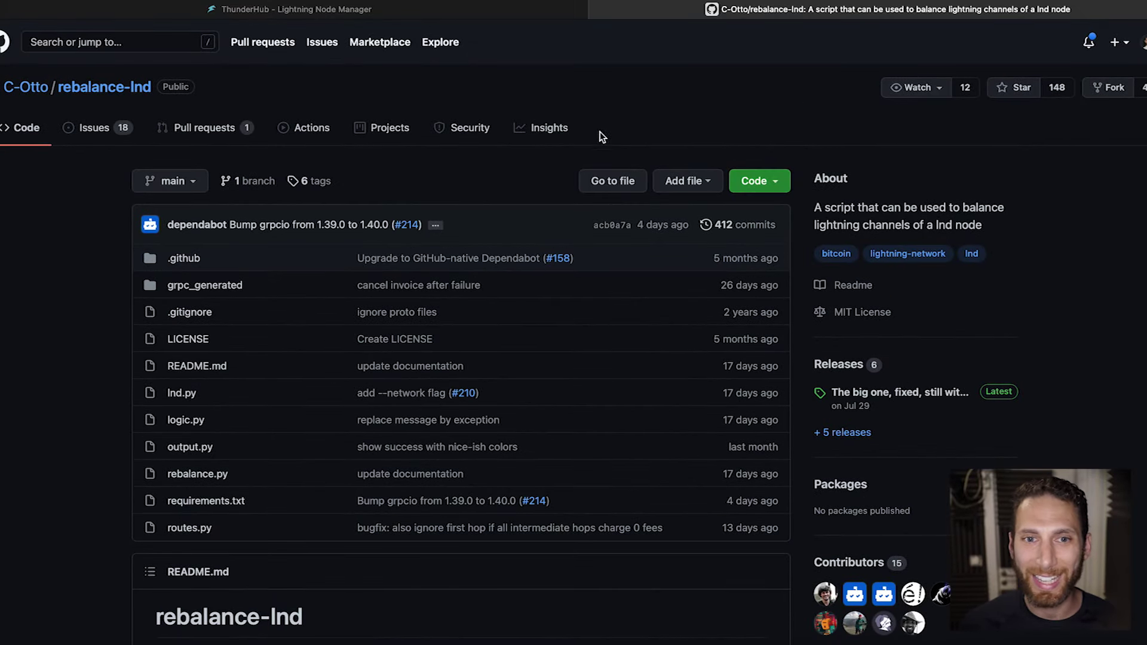
- Copy the rebalance-lnd HTTPS clone URL from the Code dropdown, then close the dropdown
left_click(767, 181)
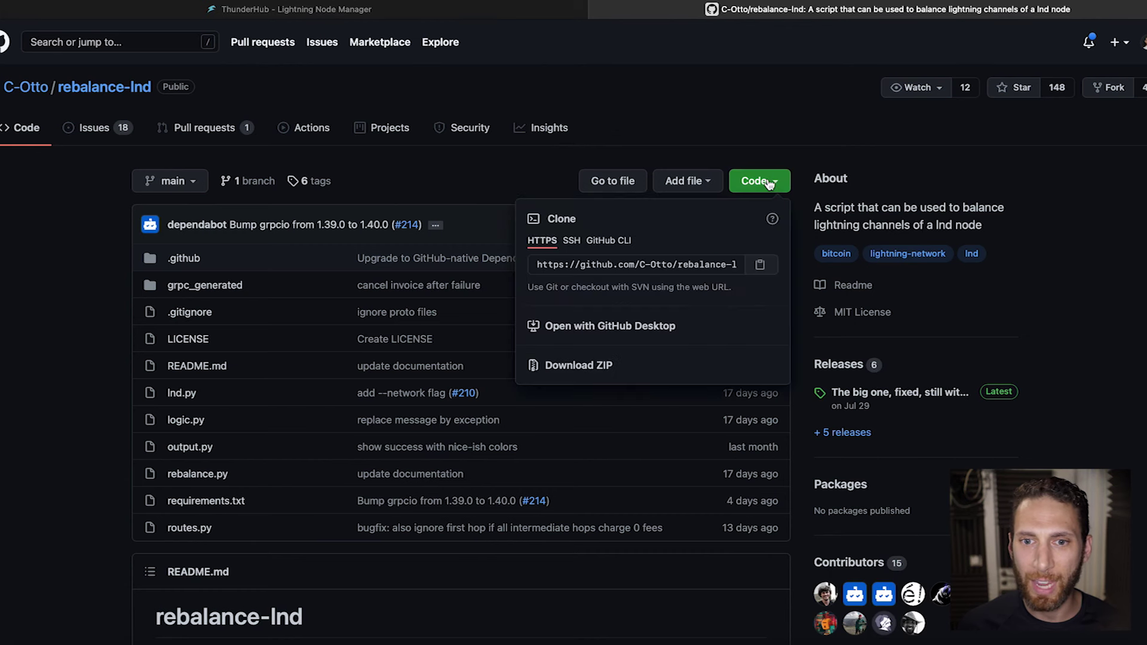
left_click(760, 264)
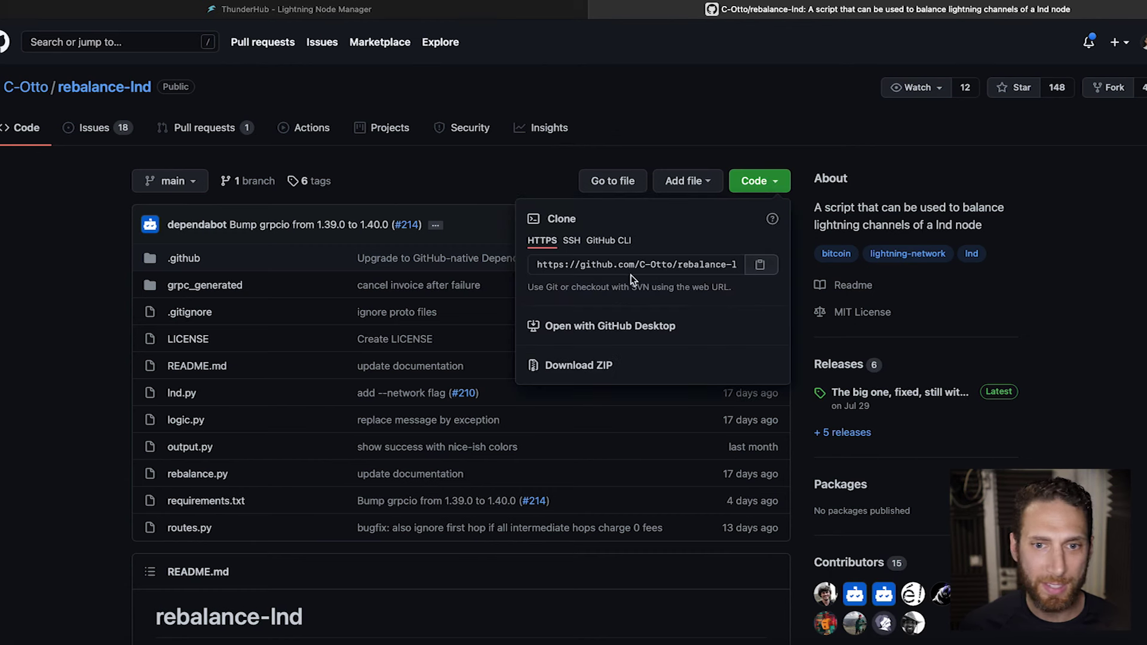
left_click(583, 270)
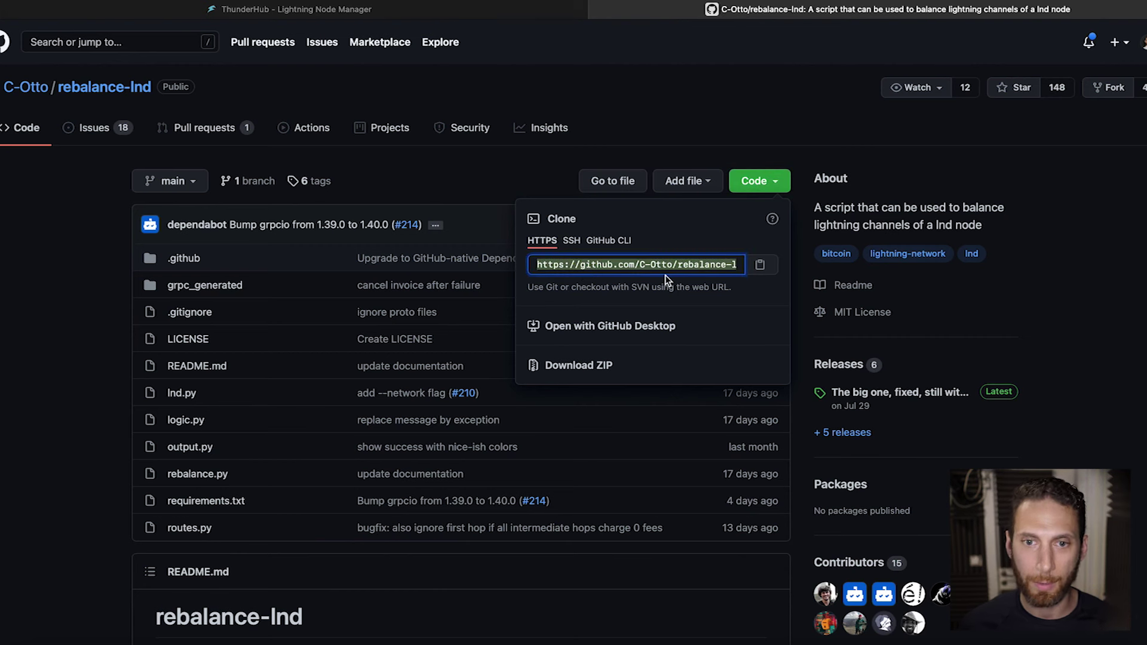
left_click(540, 184)
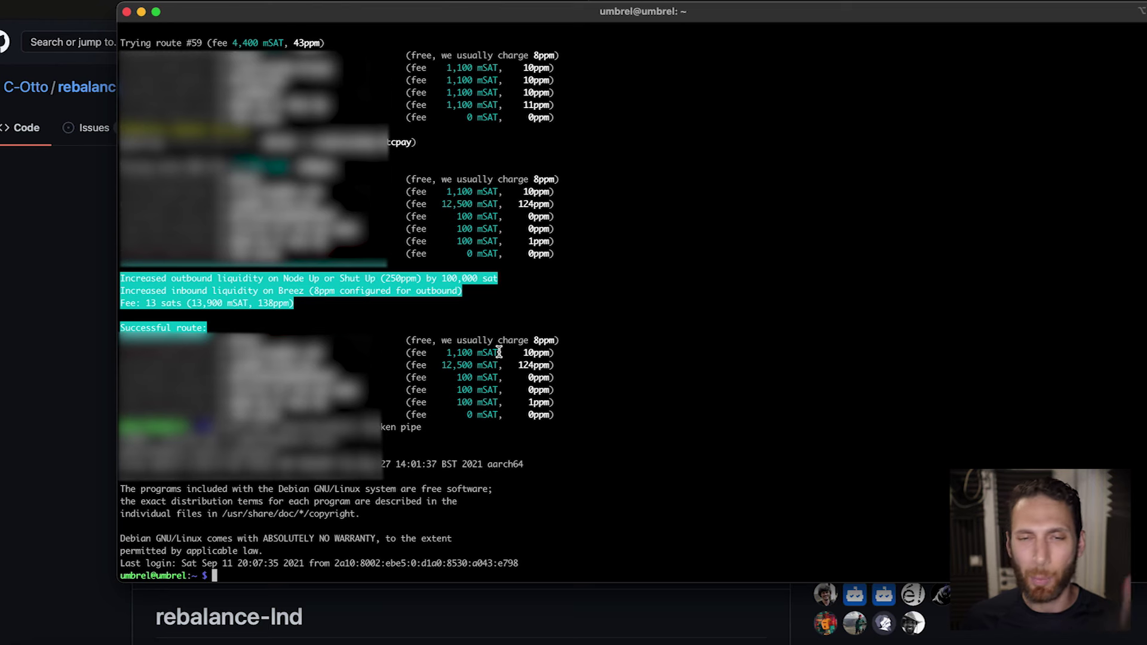
- Recall the earlier rebalance.py command and run it as rebalance.py -c to list the node's channels
key("Up")
key("Up")
key("Up")
key("Up")
key("Up")
key("Up")
key("Up")
key("Up")
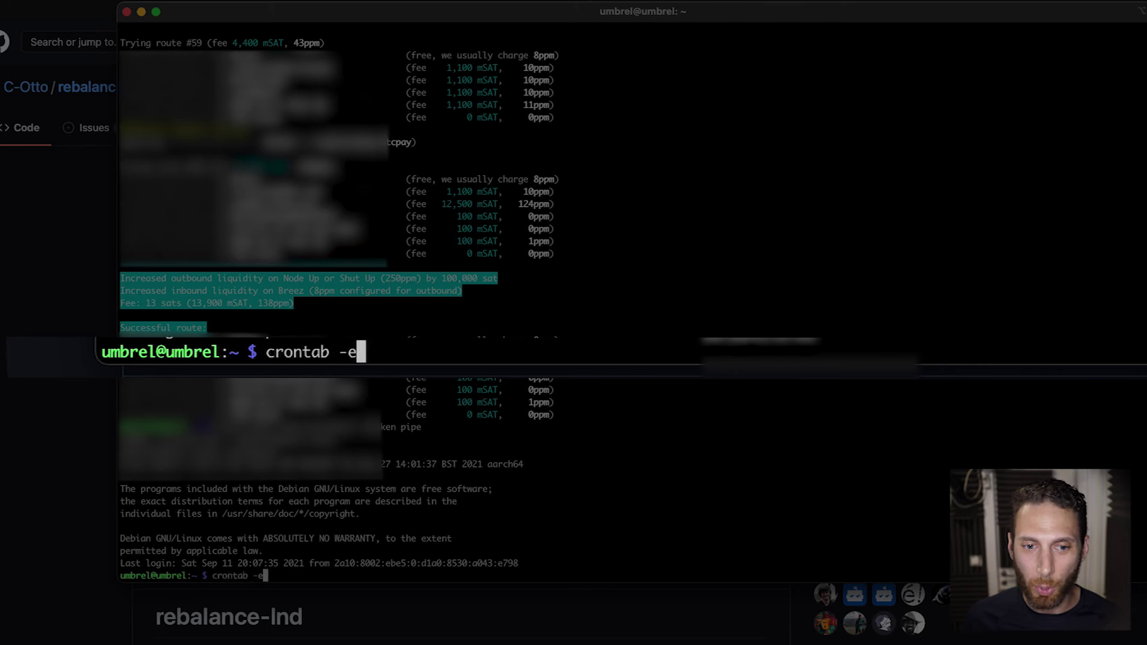
key("Up")
key("Up")
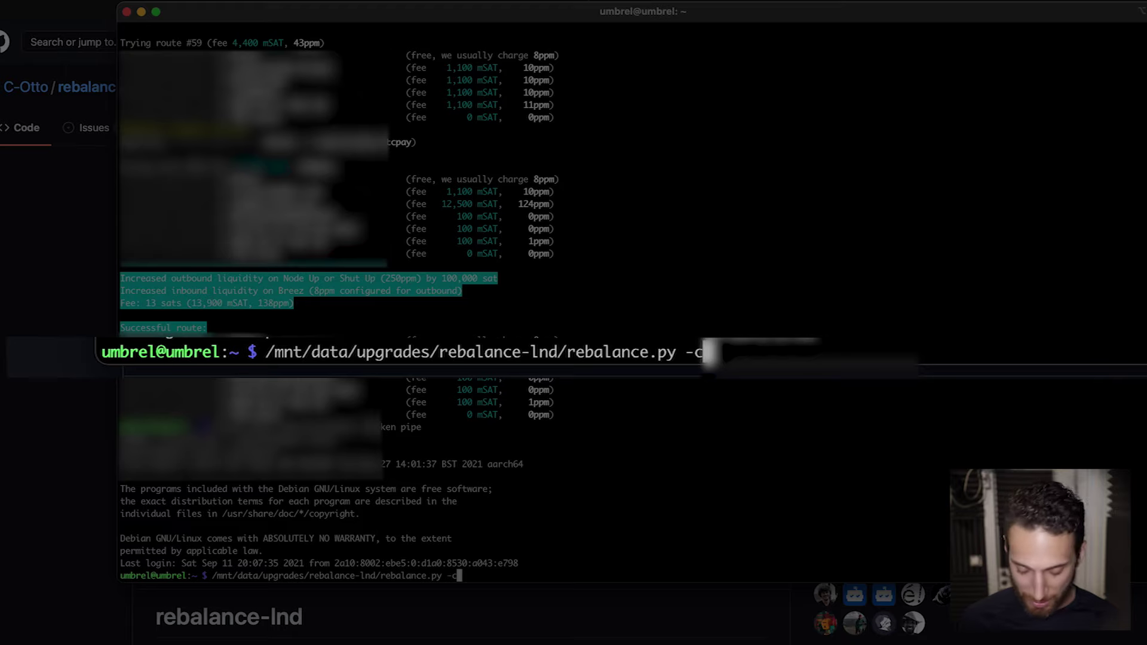
key("Return")
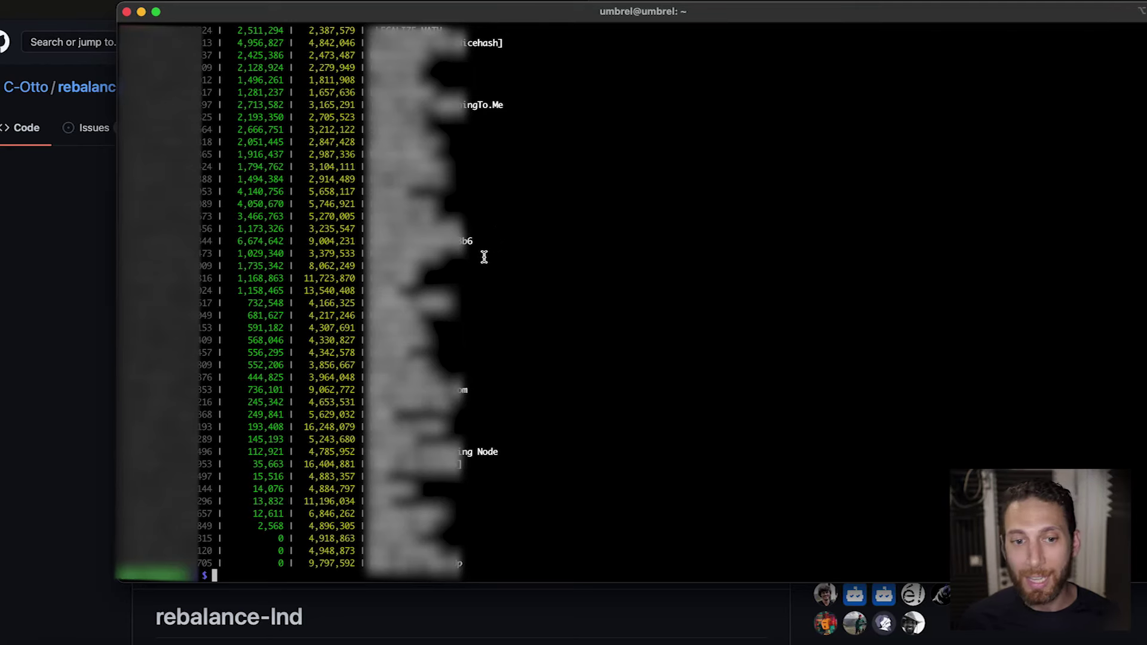
scroll(484, 257, "up", 10)
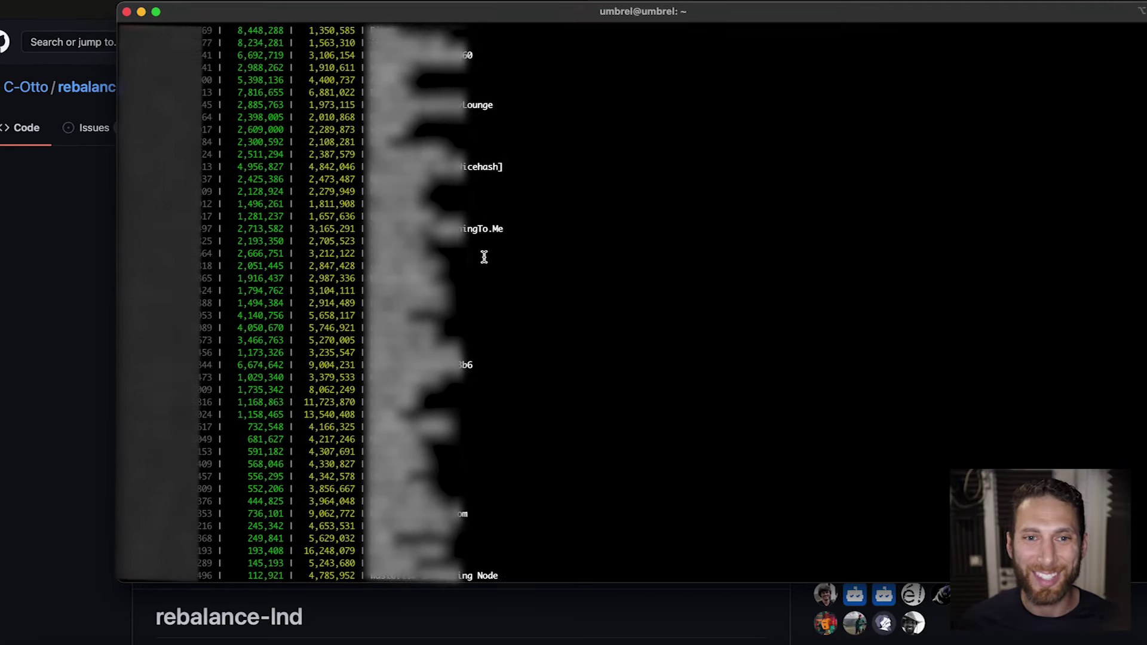
scroll(484, 257, "up", 3)
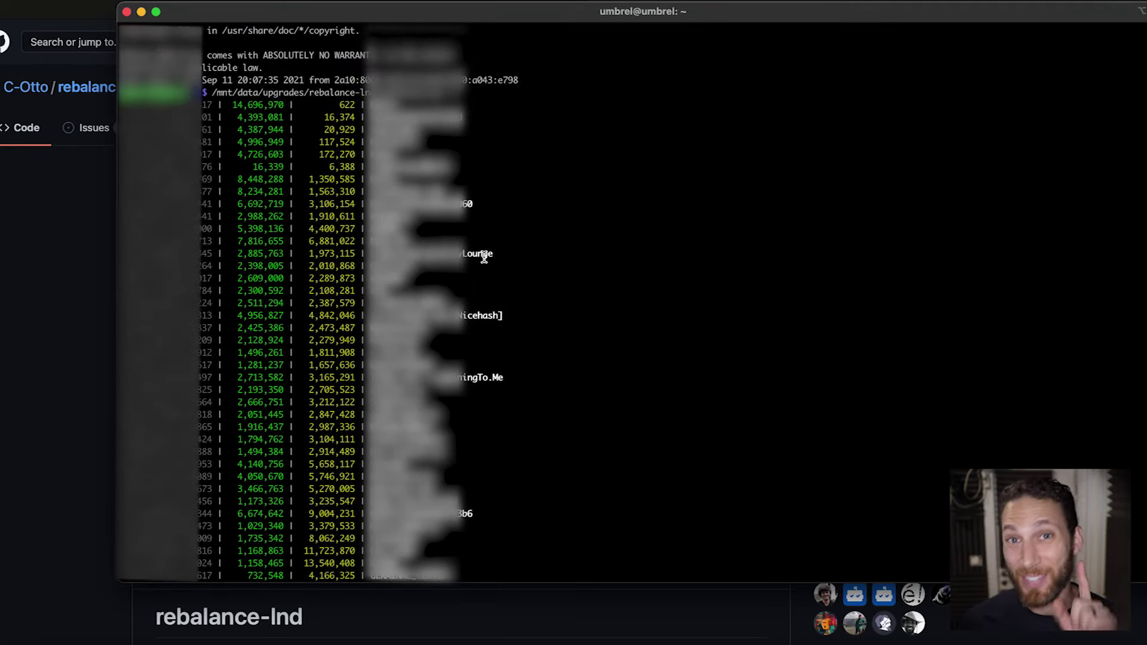
scroll(484, 257, "down", 1)
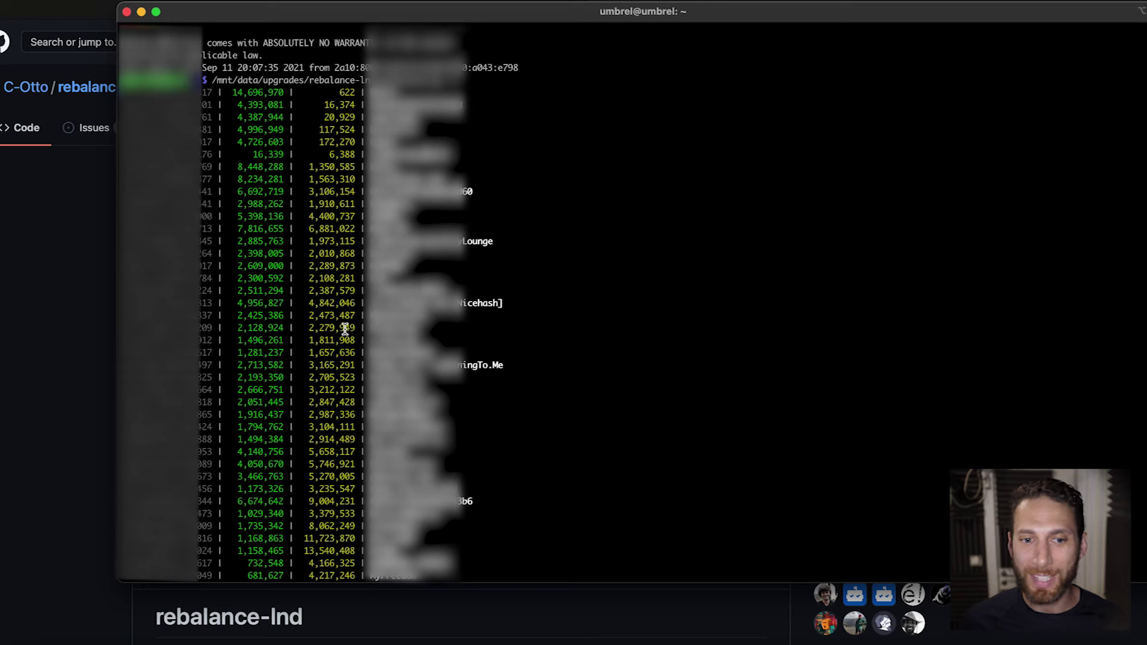
scroll(345, 329, "down", 2)
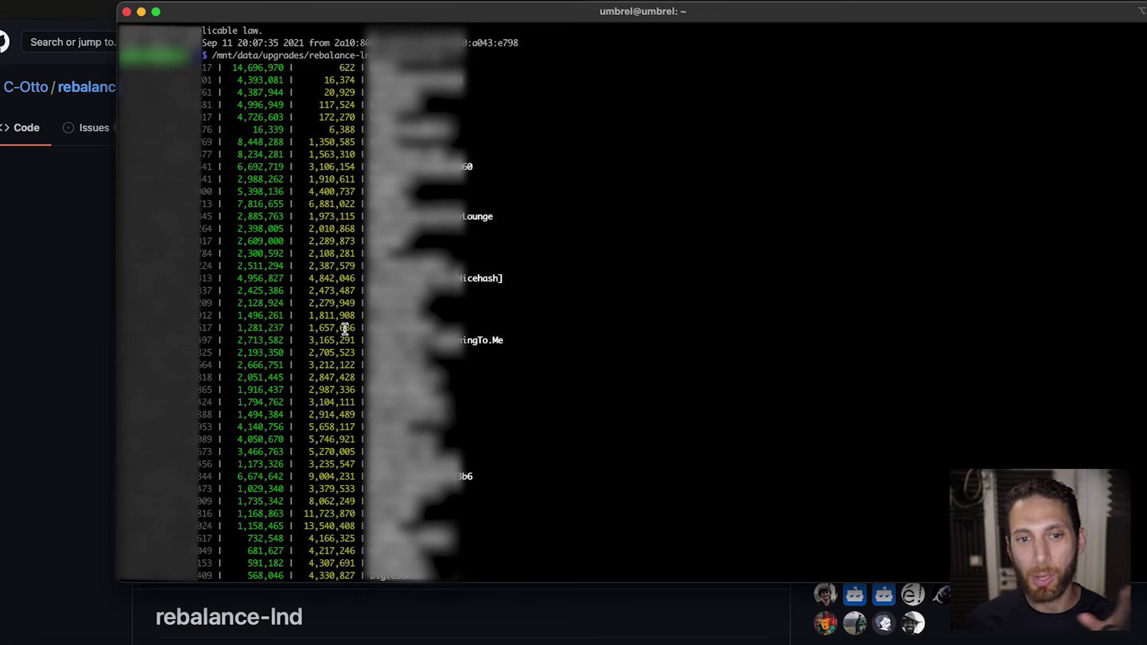
scroll(345, 330, "down", 10)
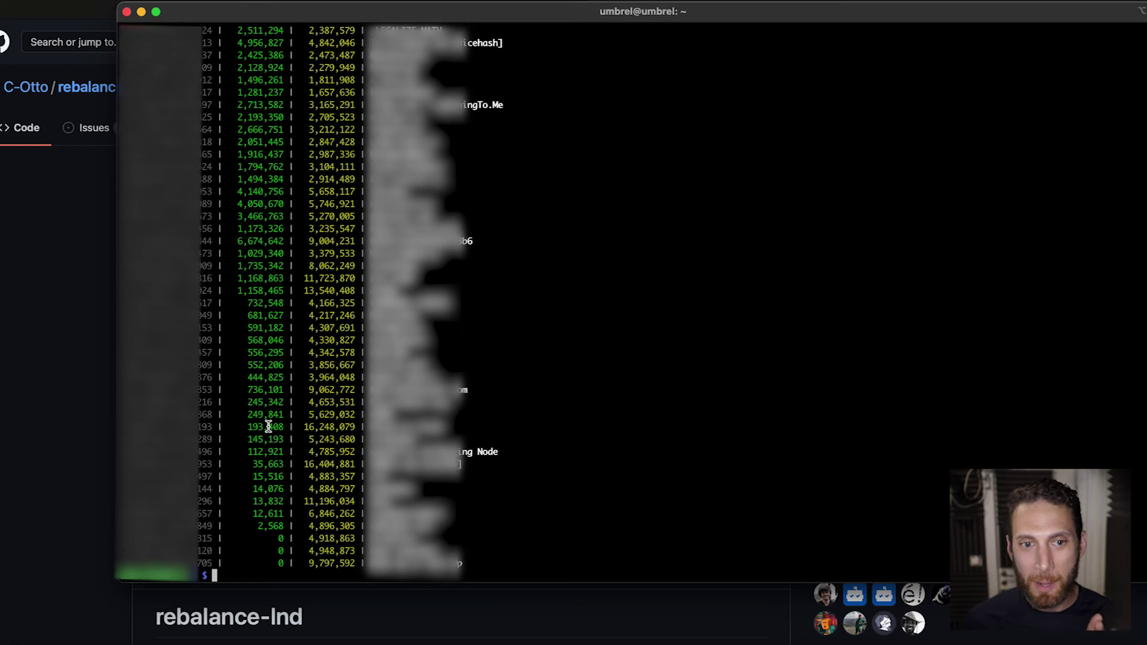
scroll(288, 316, "up", 5)
scroll(288, 316, "up", 1)
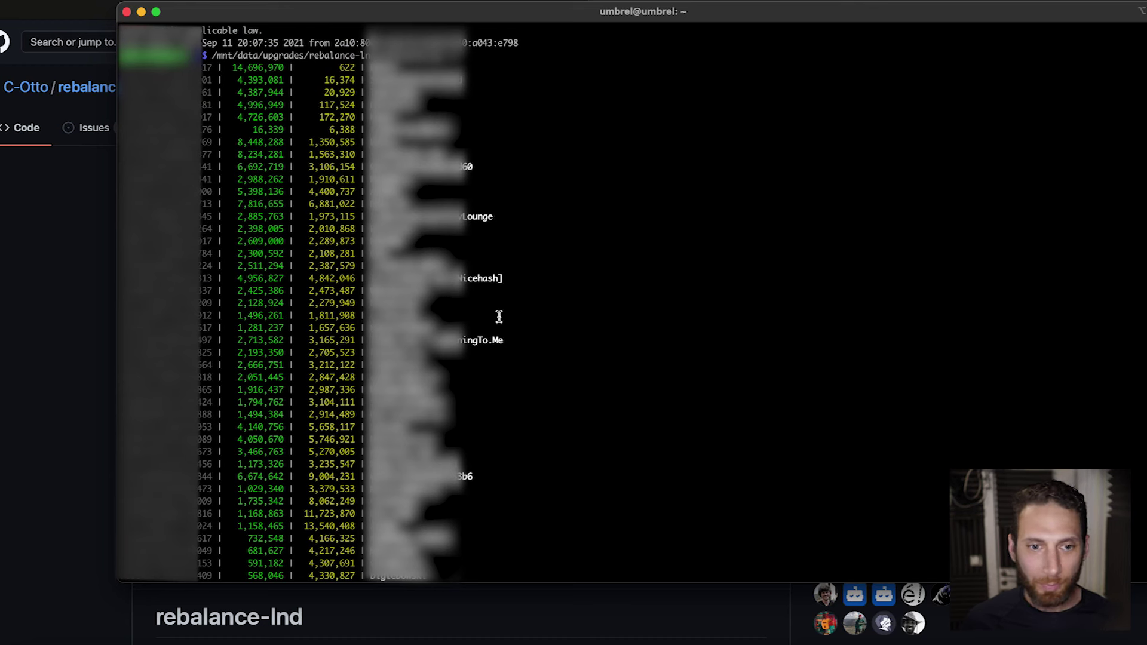
scroll(499, 316, "down", 6)
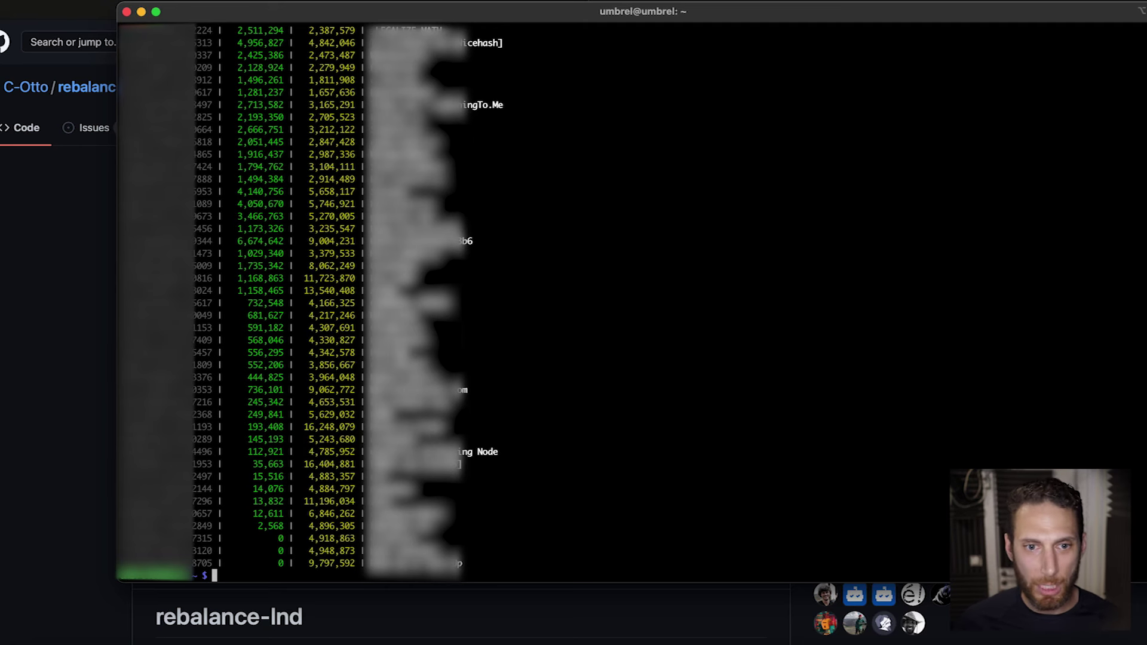
scroll(309, 304, "up", 1)
scroll(317, 358, "down", 1)
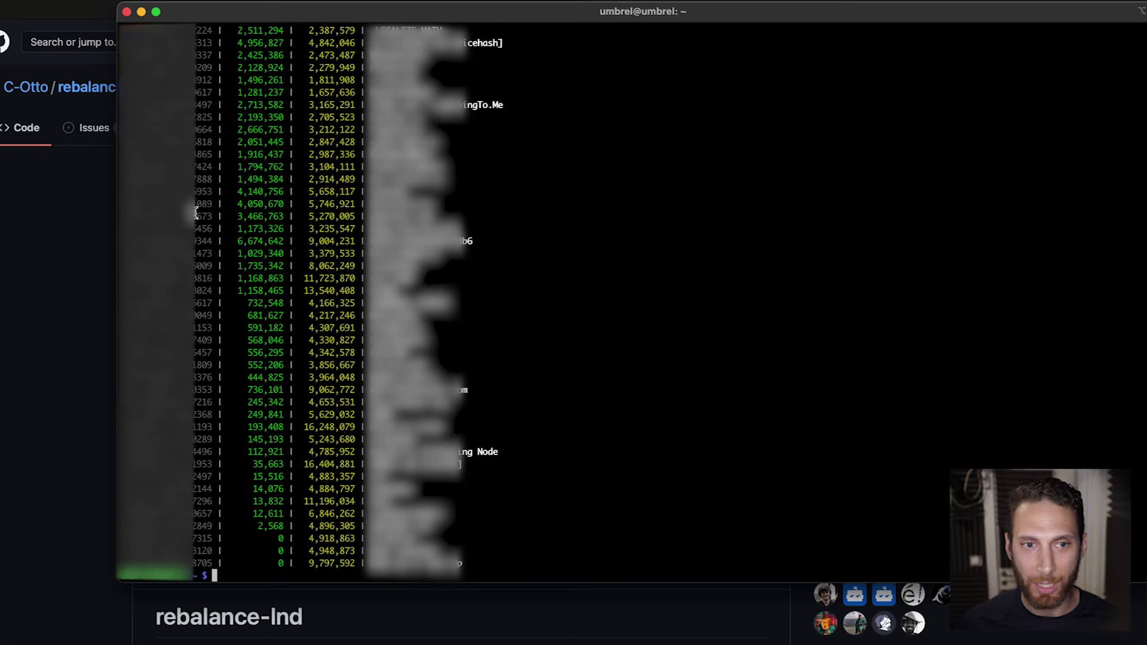
scroll(335, 290, "up", 5)
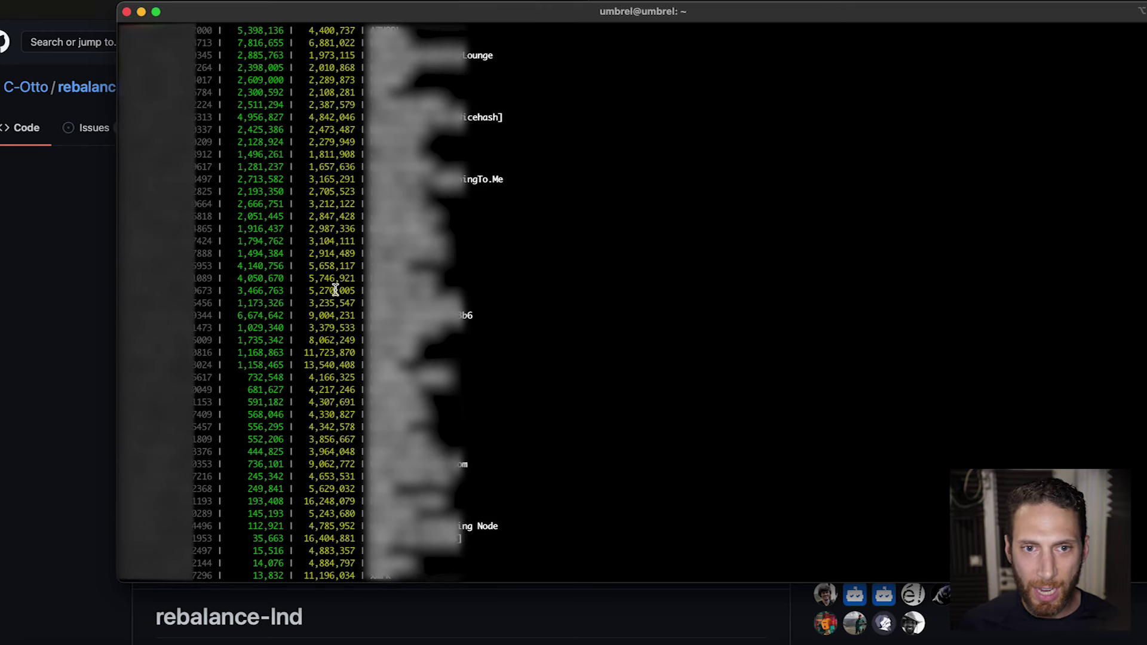
scroll(335, 290, "up", 2)
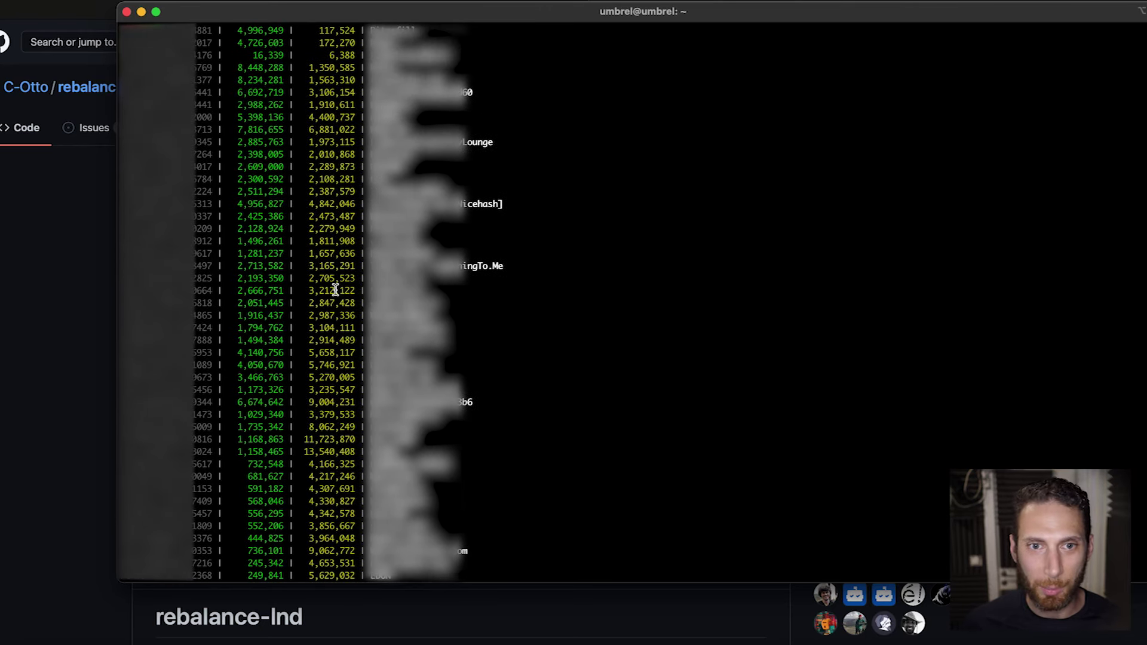
scroll(335, 290, "up", 3)
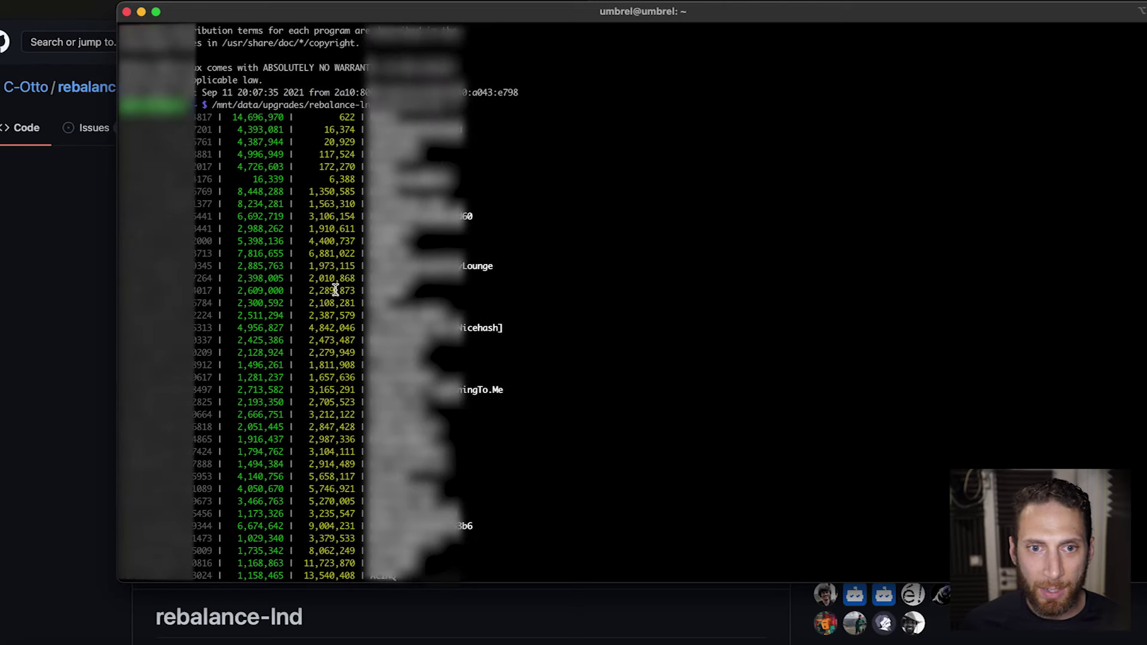
scroll(335, 291, "down", 8)
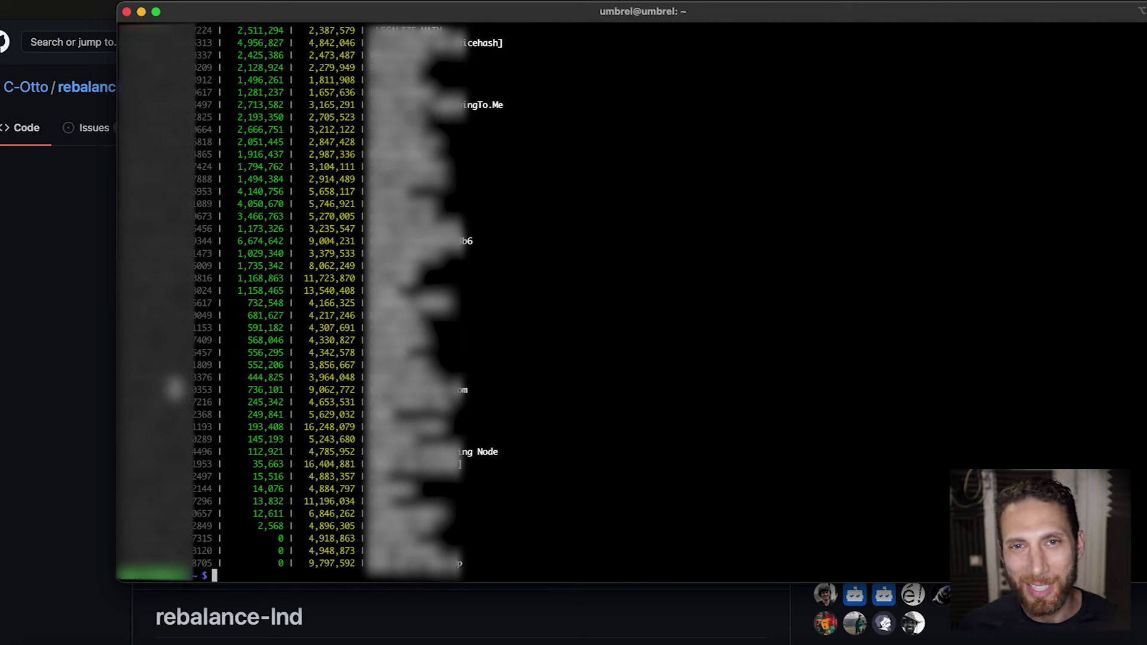
- Copy the channel ID ending in 0353 from the channel table
double_click(174, 390)
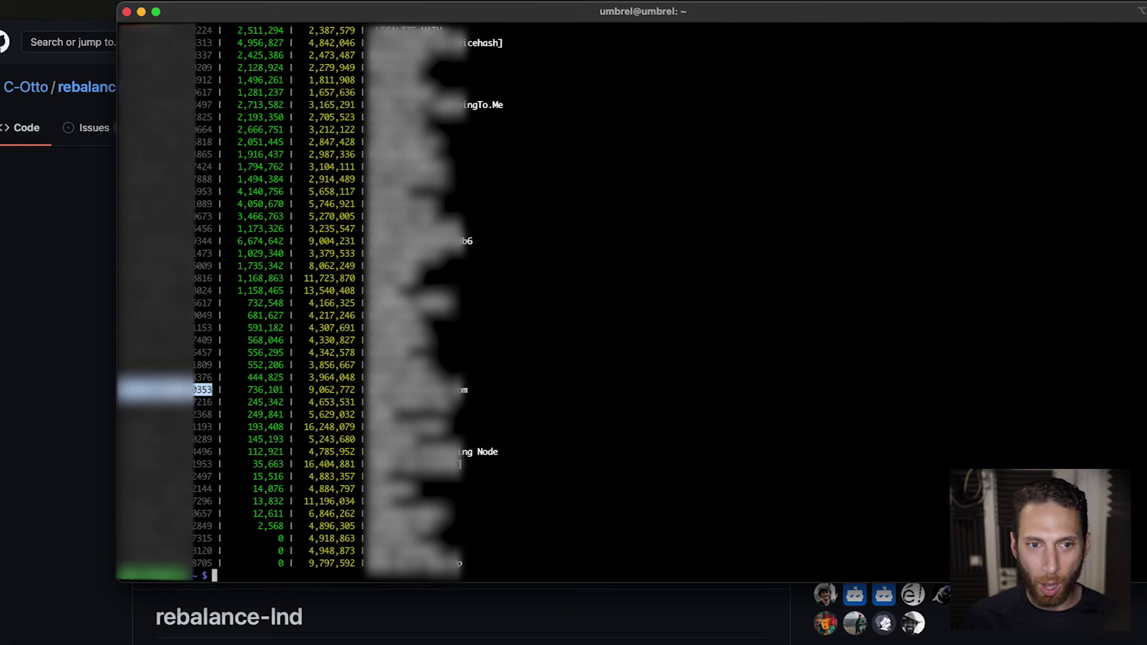
right_click(175, 390)
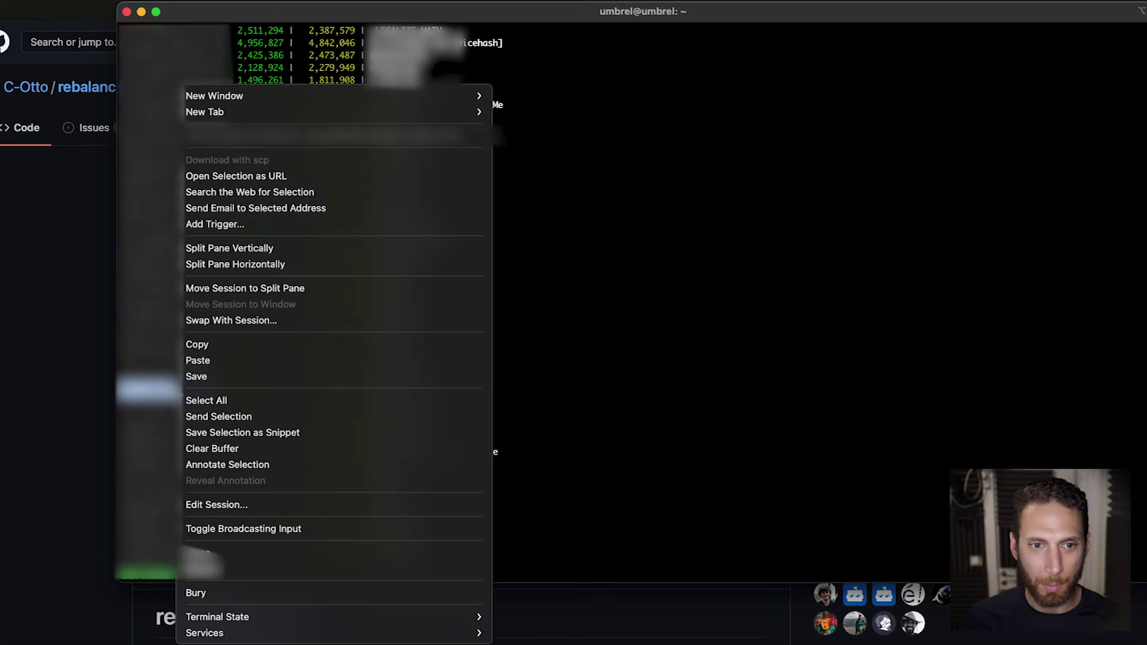
left_click(210, 342)
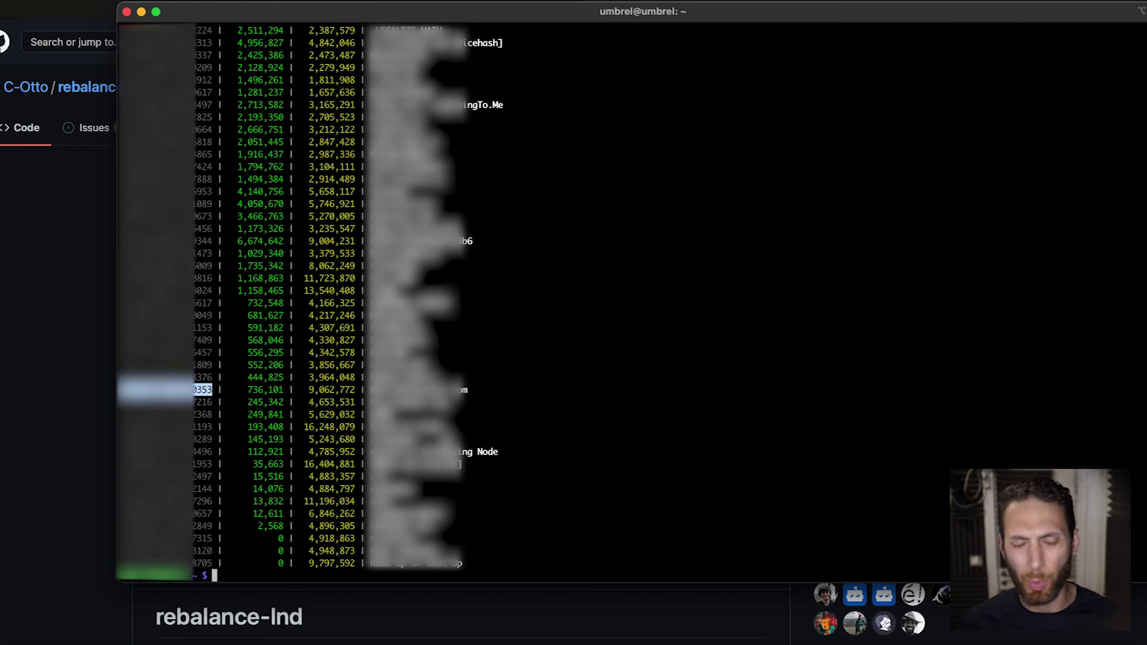
- Recall the earlier -a 100000 rebalance.py command and clear its -t channel value
key("Up")
key("Up")
key("Up")
key("Up")
key("Up")
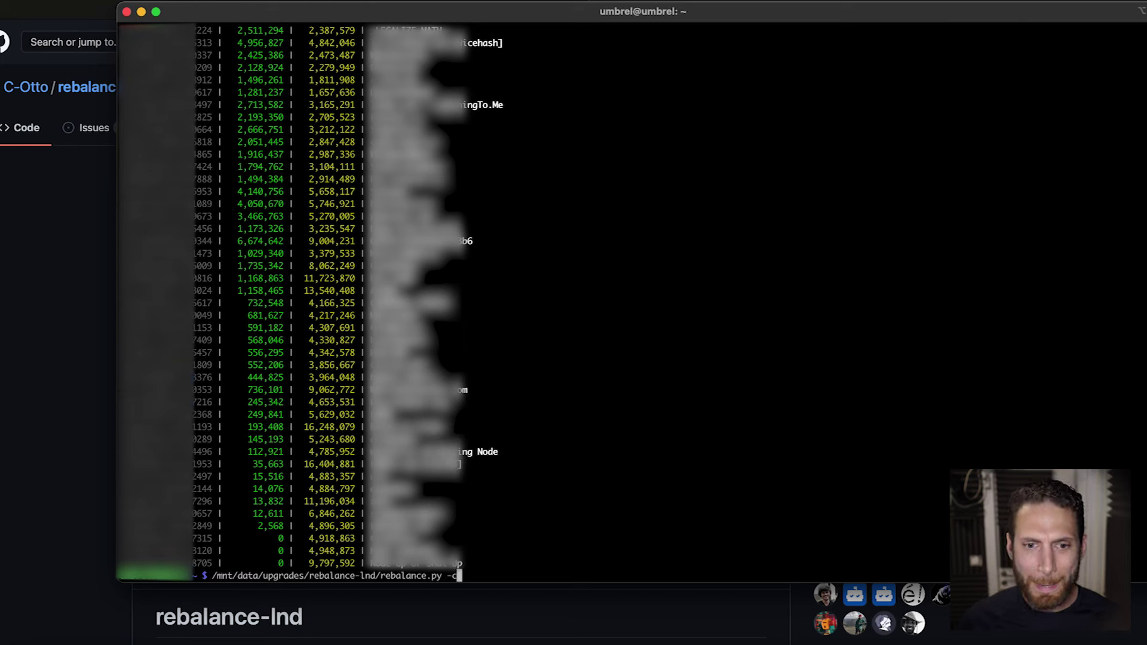
key("Up")
key("Up")
key("Up")
key("Up")
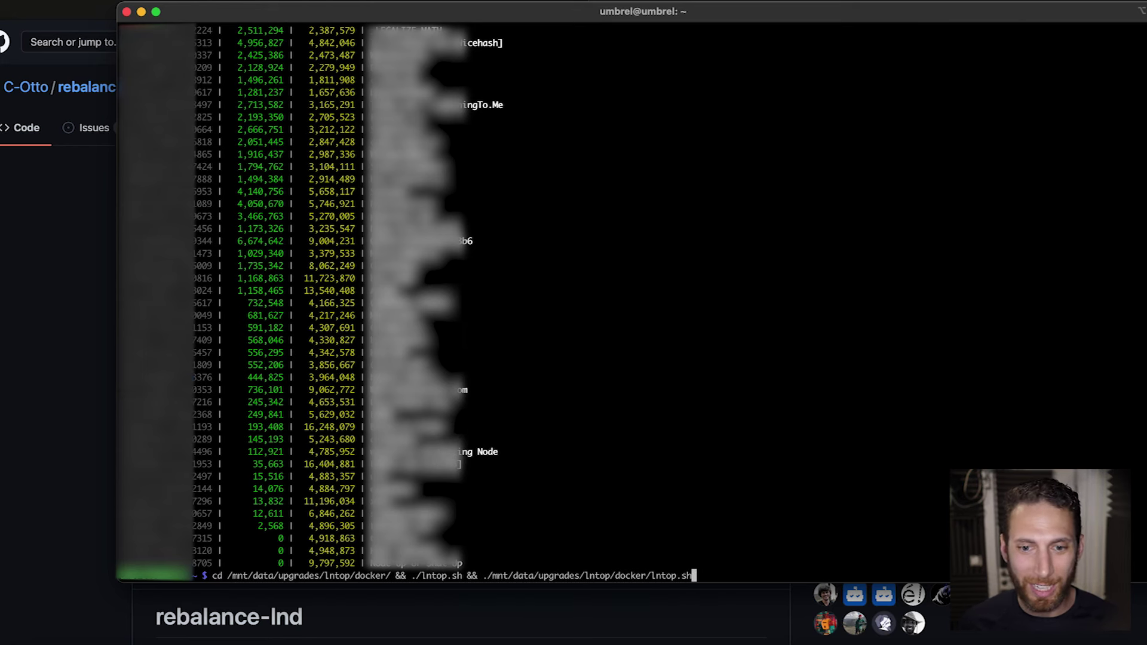
key("Up")
key("Up")
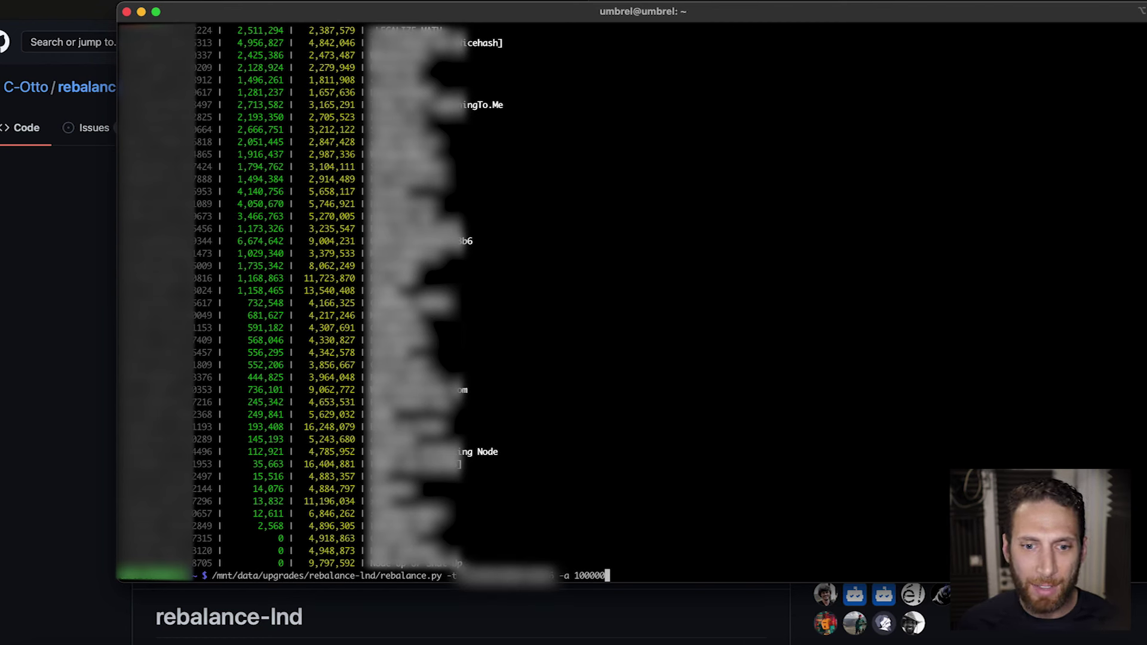
key("Left")
key("Left")
key("Left")
key("Left")
key("Left")
key("Left")
key("Left")
key("Left")
key("Left")
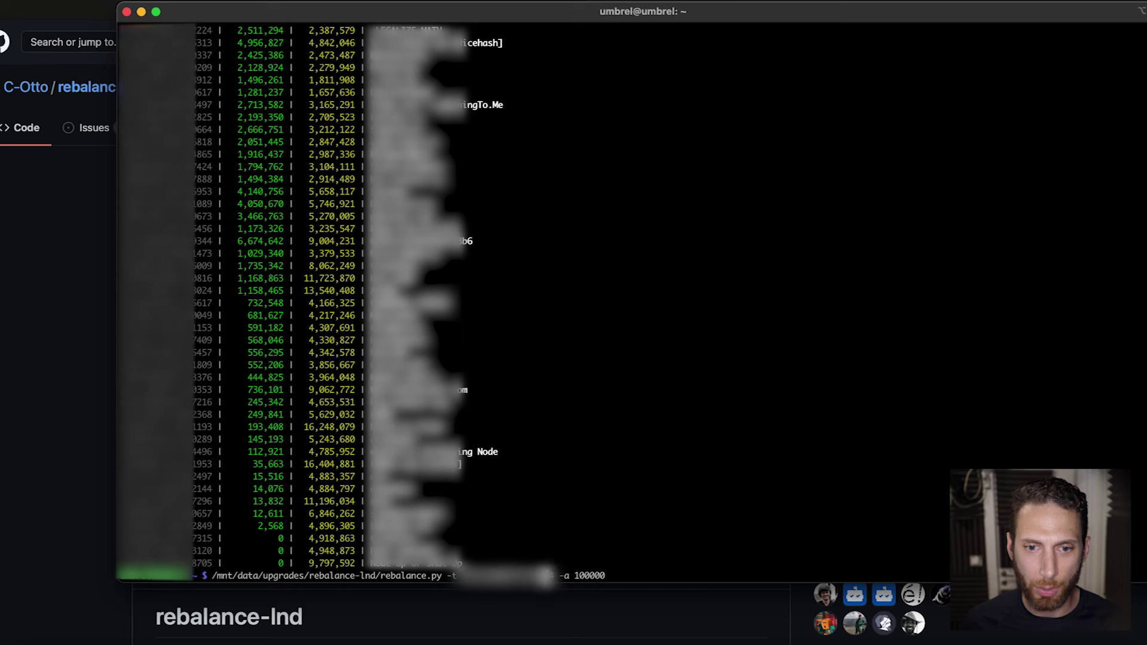
key("Delete")
key("Delete")
key("Delete")
key("Delete")
key("Delete")
key("Delete")
key("Delete")
key("Delete")
key("Delete")
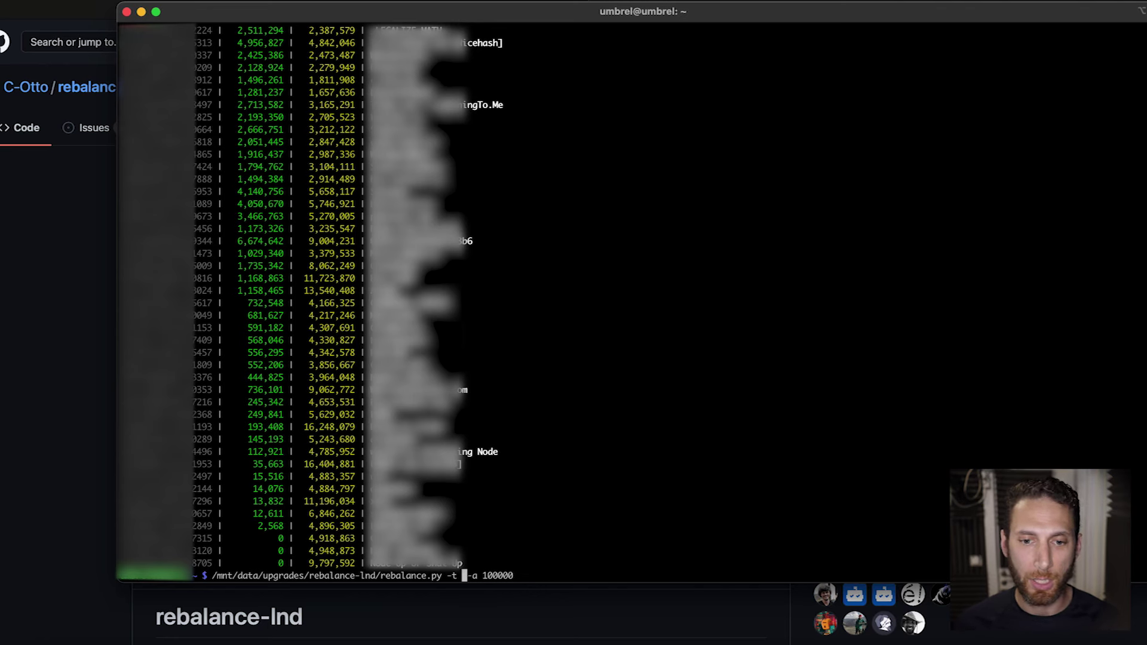
key("super+Tab")
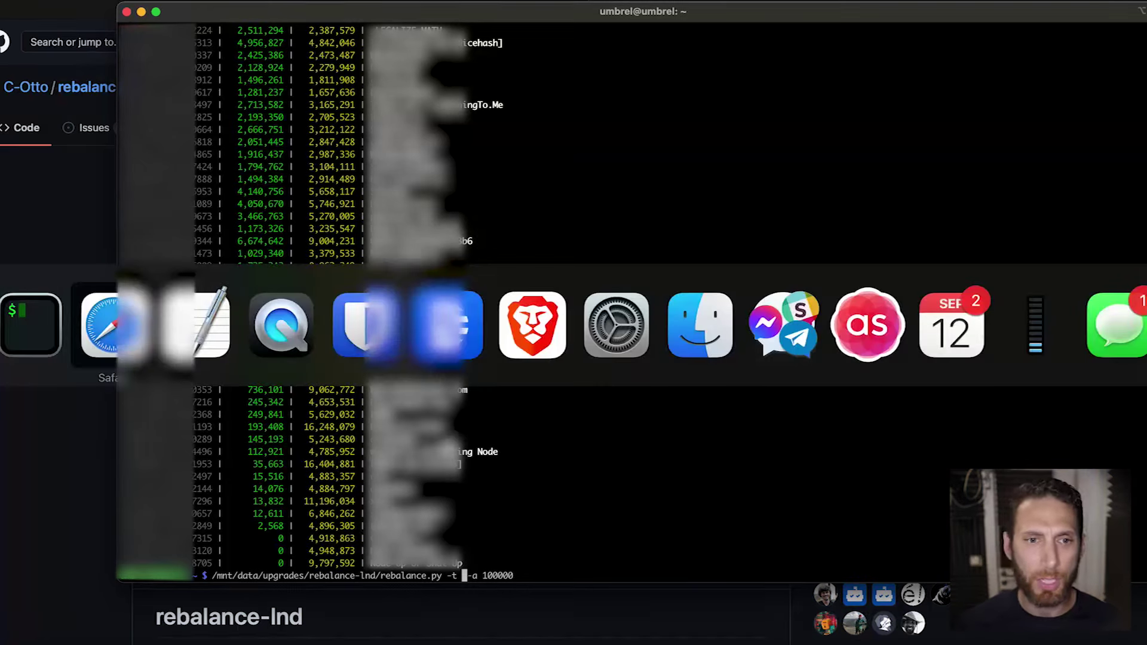
- Scroll the README to 'Command line arguments' and read the -f, -t and -a AMOUNT options
scroll(440, 540, "down", 10)
scroll(440, 540, "down", 20)
scroll(439, 540, "down", 20)
scroll(441, 539, "down", 2)
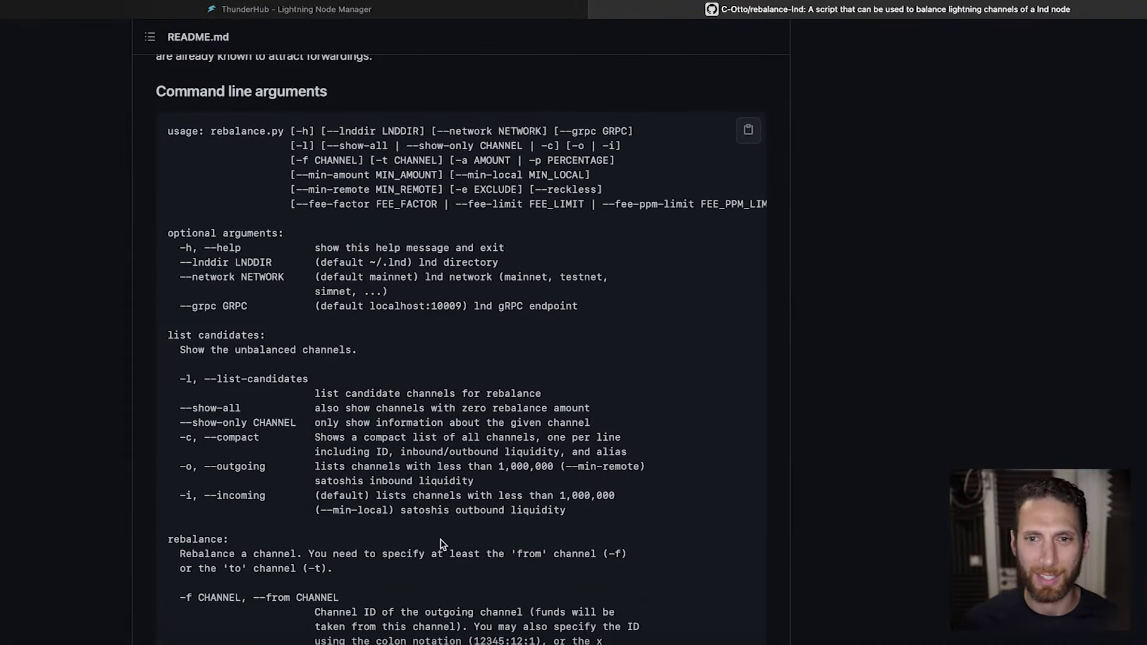
scroll(439, 539, "down", 1)
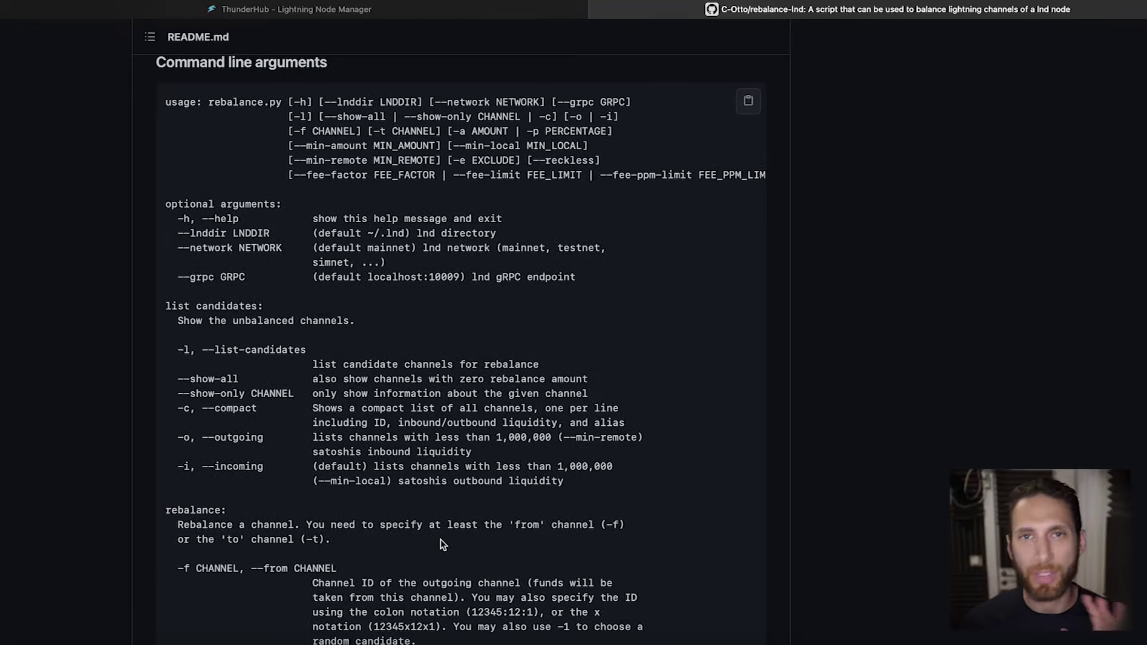
scroll(439, 539, "down", 2)
scroll(440, 540, "down", 1)
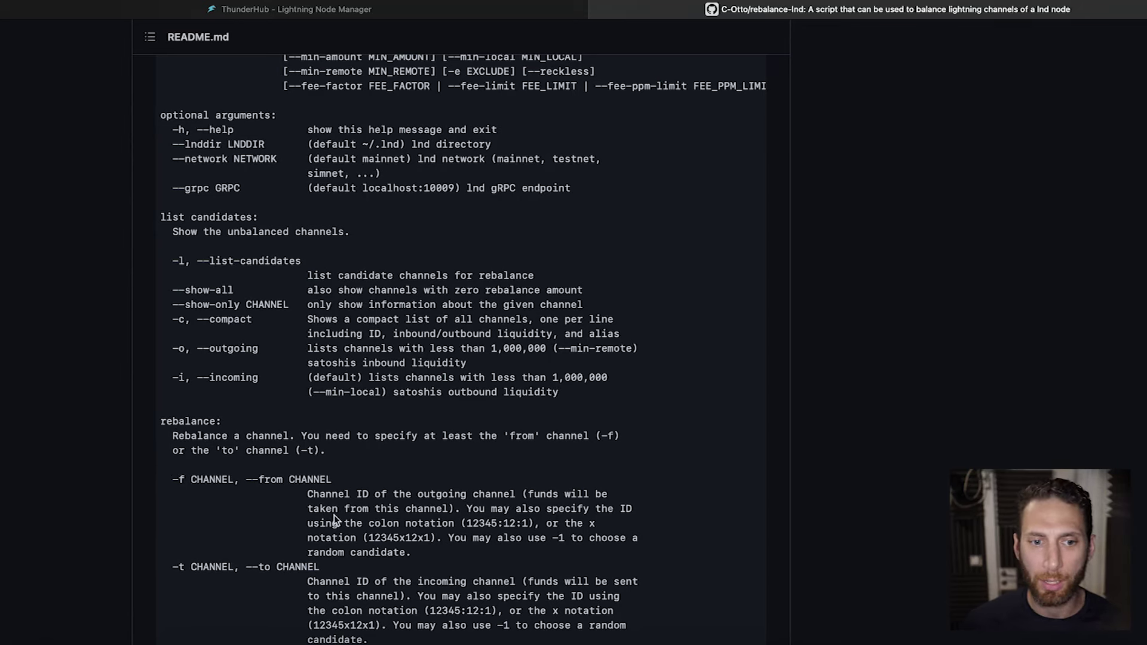
scroll(276, 557, "down", 2)
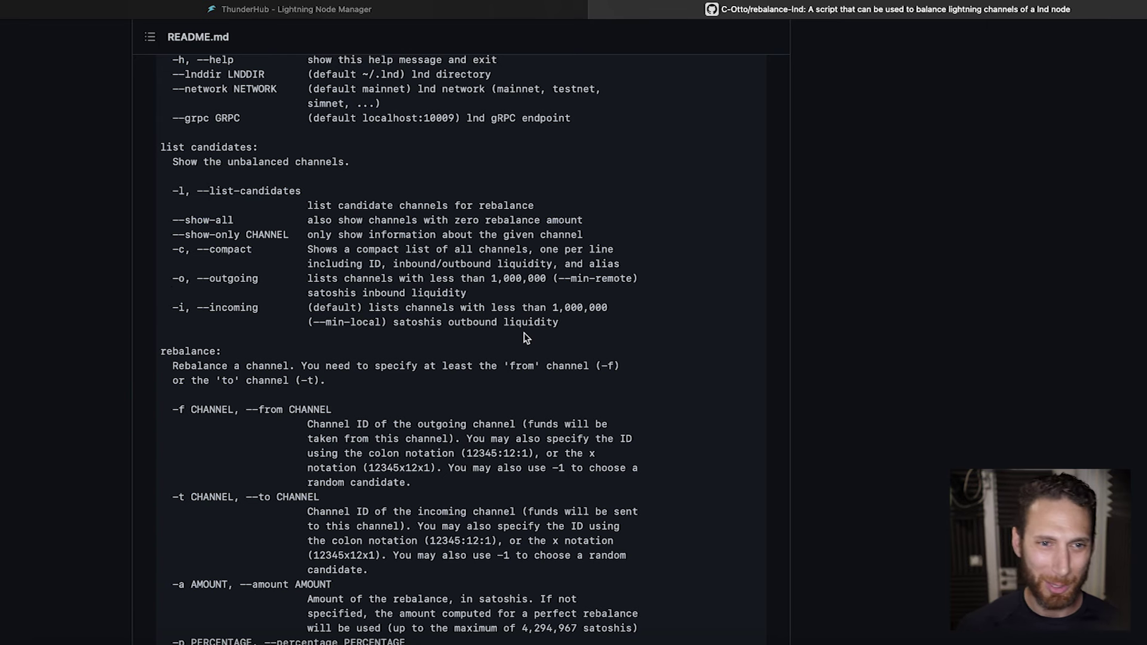
scroll(524, 335, "up", 1)
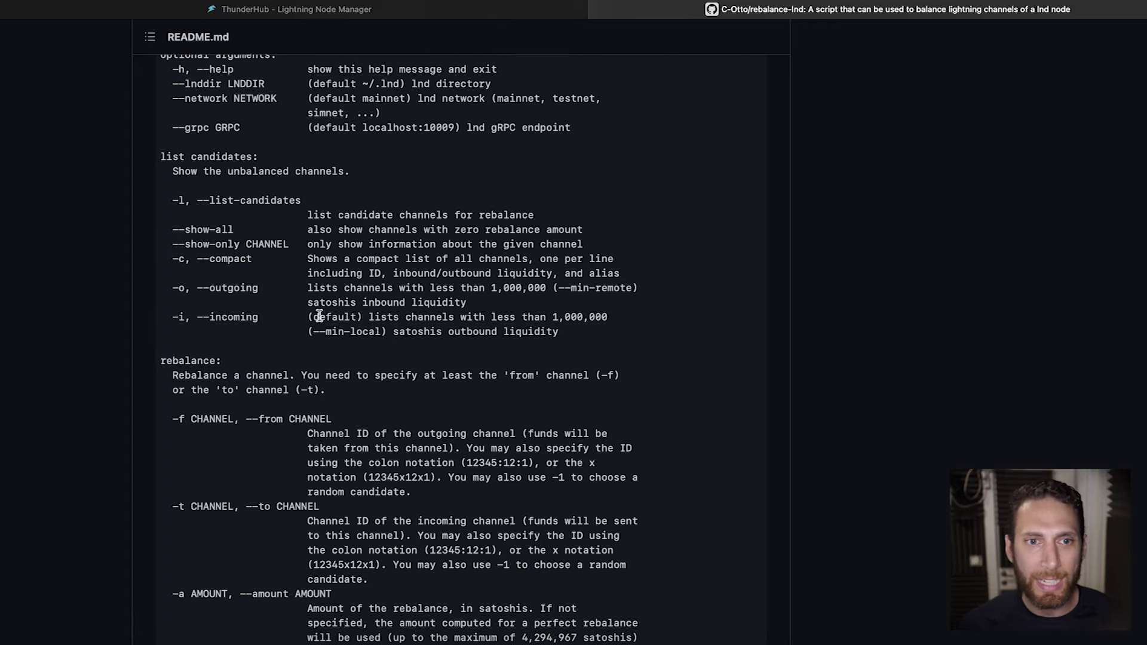
scroll(355, 349, "up", 2)
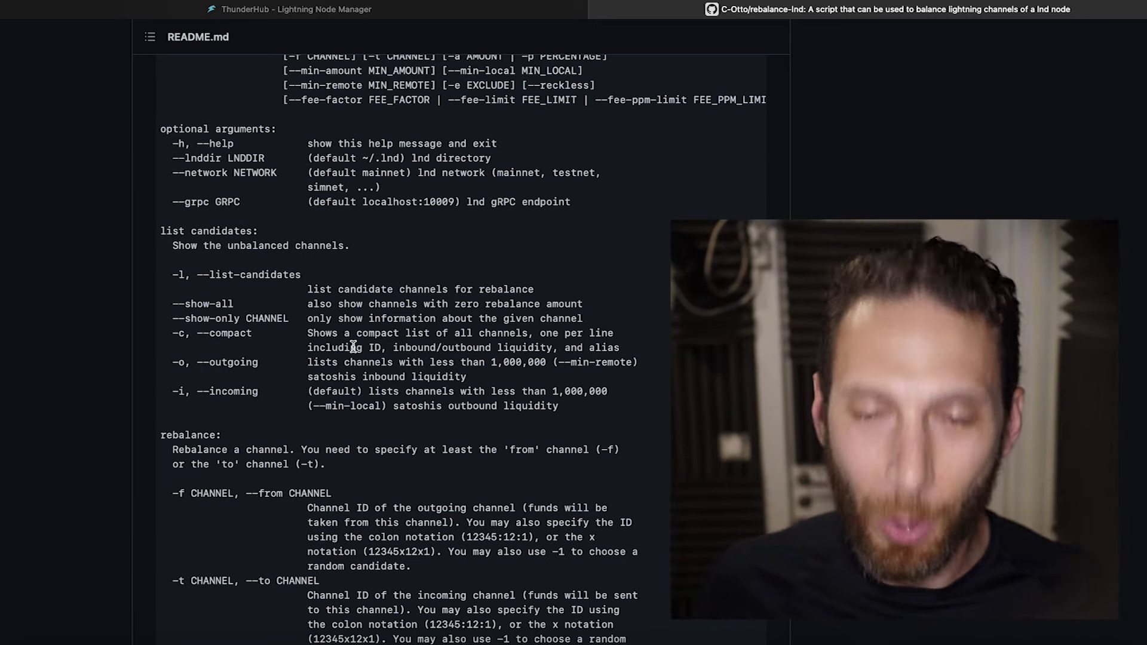
- Return to the terminal, whose rebalance.py command now has a channel ID after -t
key("super+Tab")
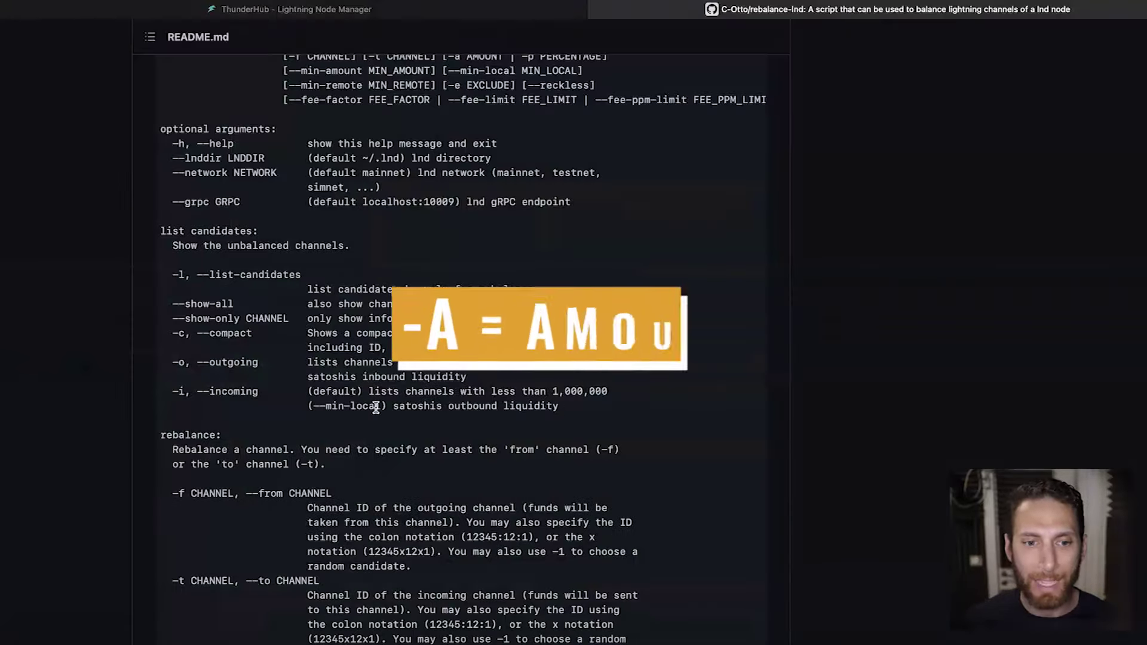
scroll(376, 407, "down", 10)
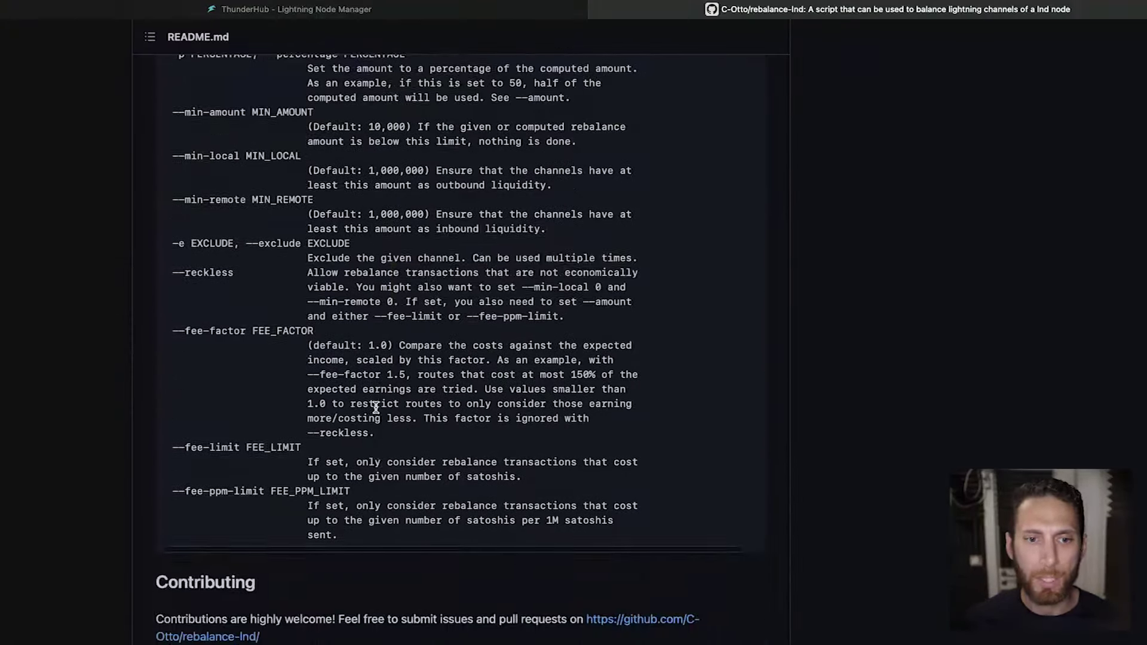
scroll(376, 412, "up", 6)
scroll(377, 412, "up", 8)
scroll(376, 411, "down", 4)
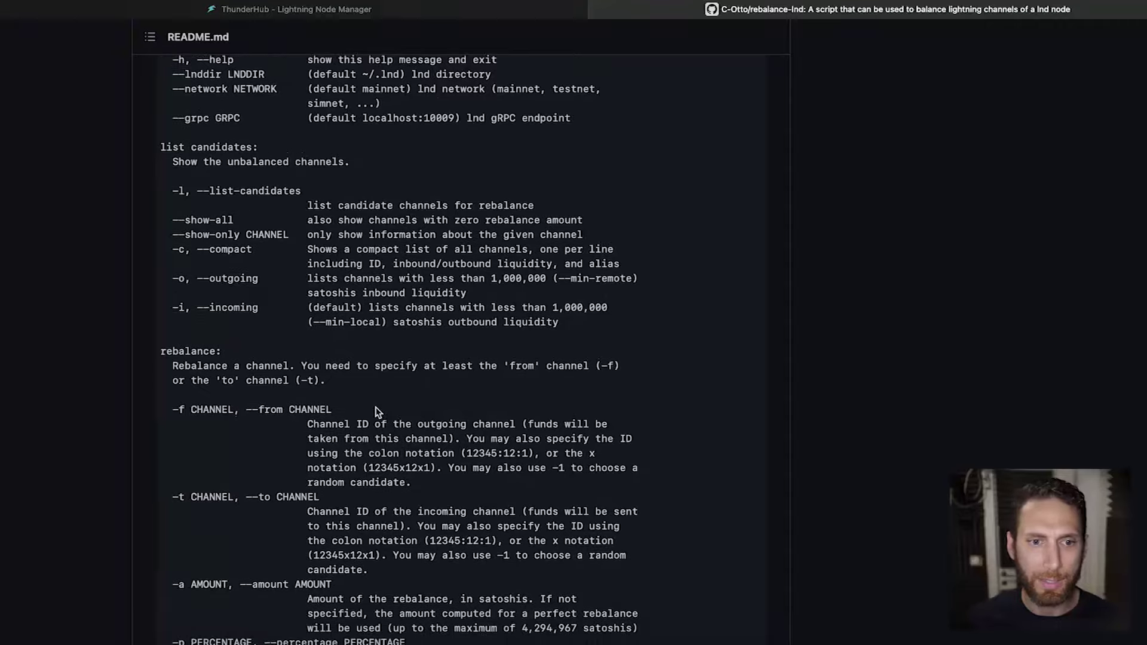
scroll(377, 412, "down", 3)
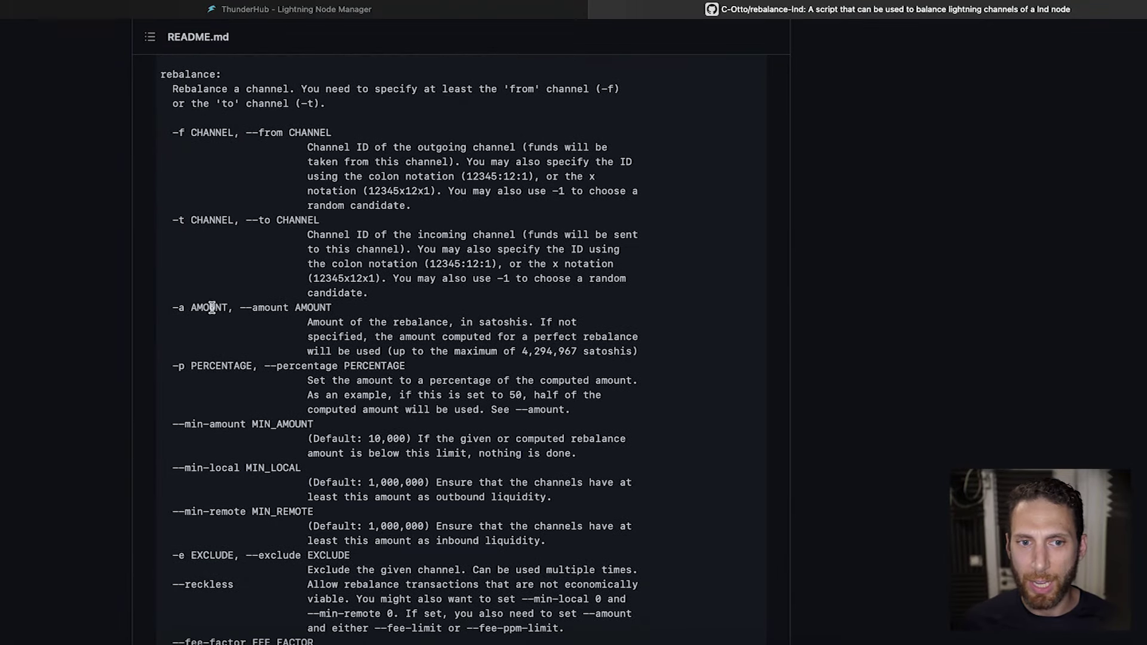
key("super+Tab")
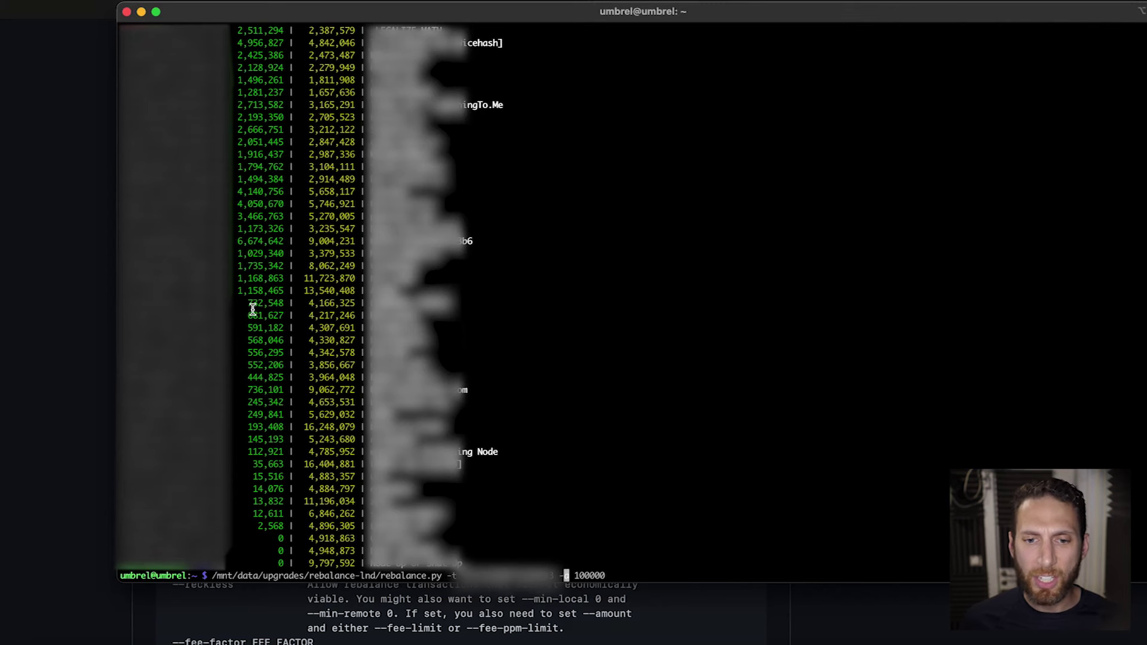
- Check the -a 100000 amount in the edited rebalance.py command and run it
key("Right")
key("Right")
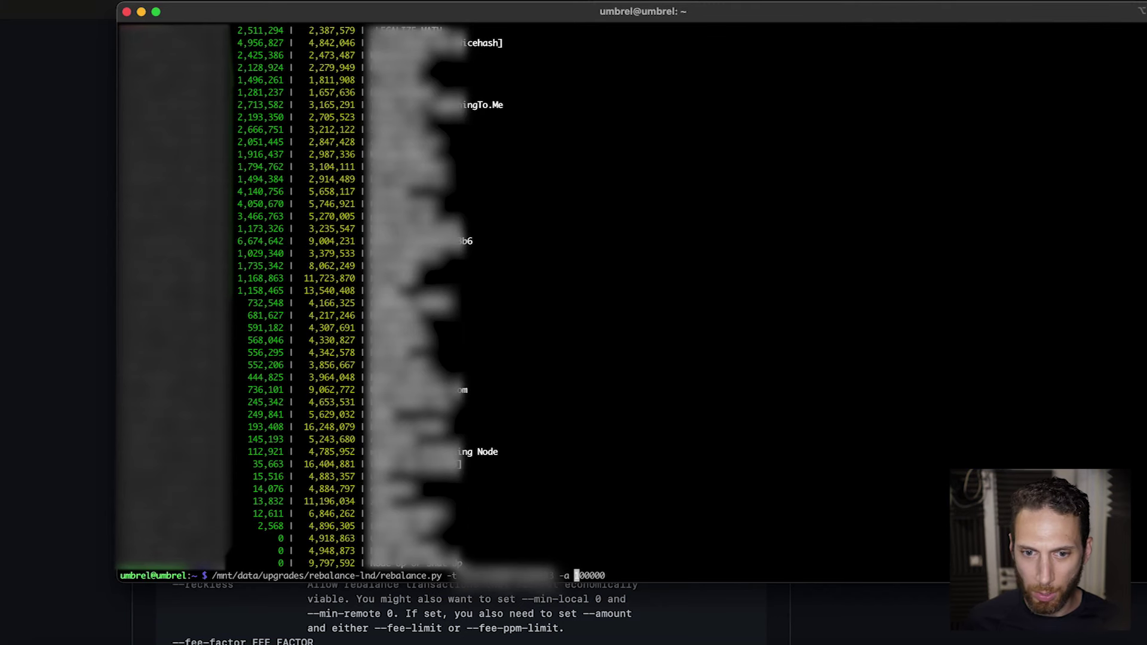
key("Right")
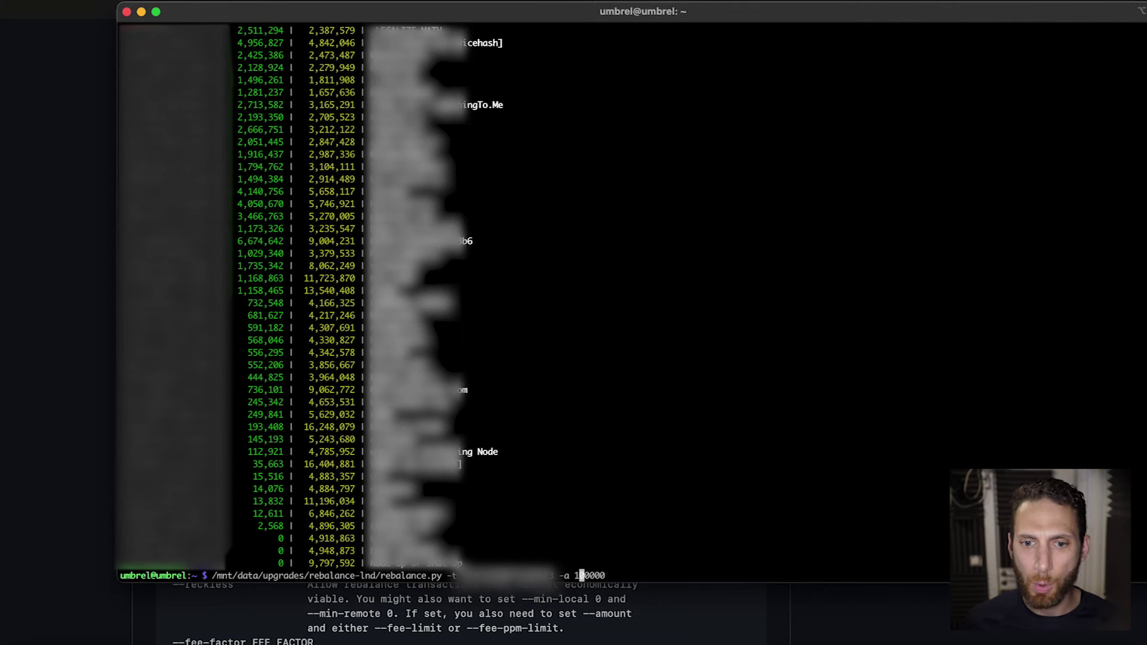
key("Right")
key("Left")
key("Right")
key("Right")
key("Right")
key("Right")
key("Right")
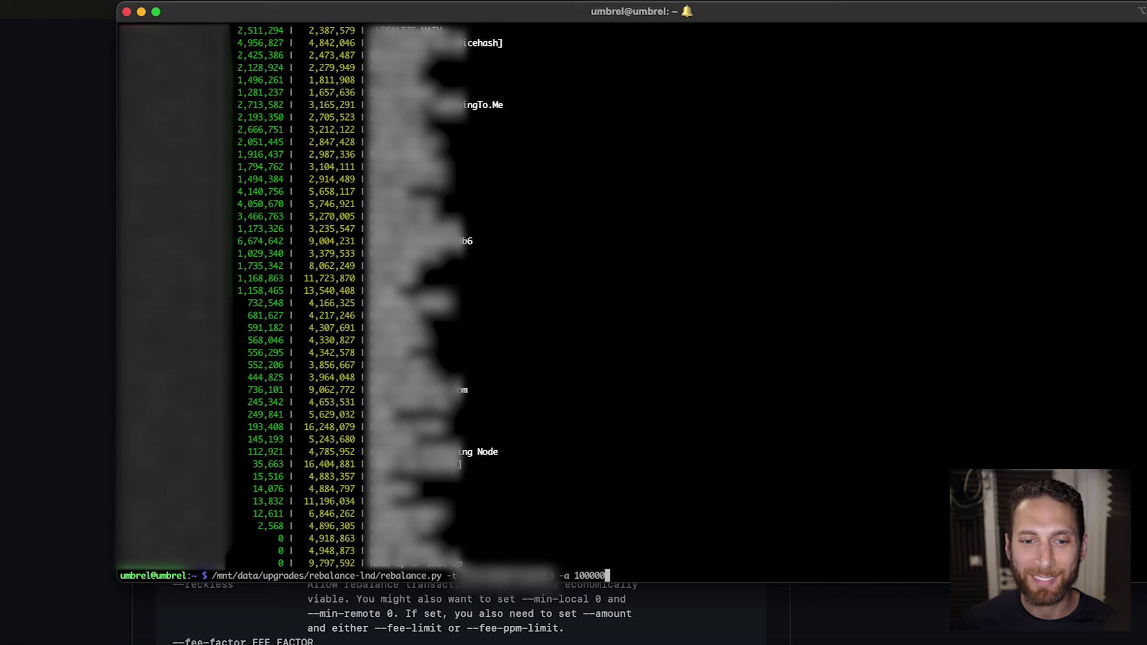
key("Return")
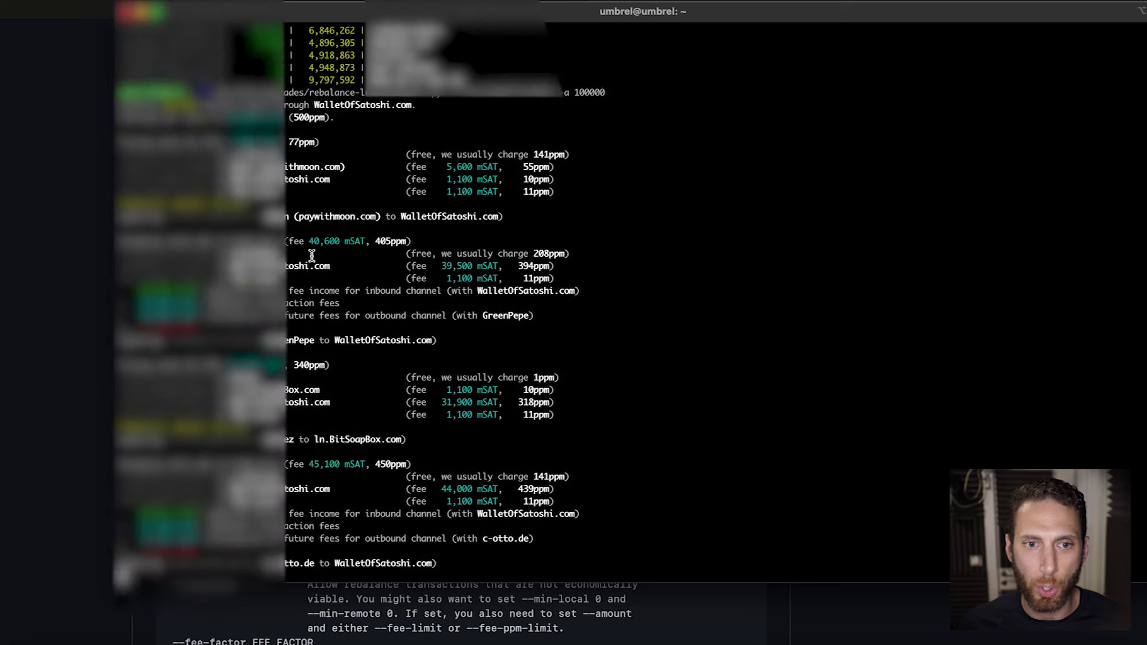
- Highlight the fee income, 40,600 mSAT (405ppm) fee and -11,388 mSAT lines of the skipped route
scroll(311, 256, "up", 3)
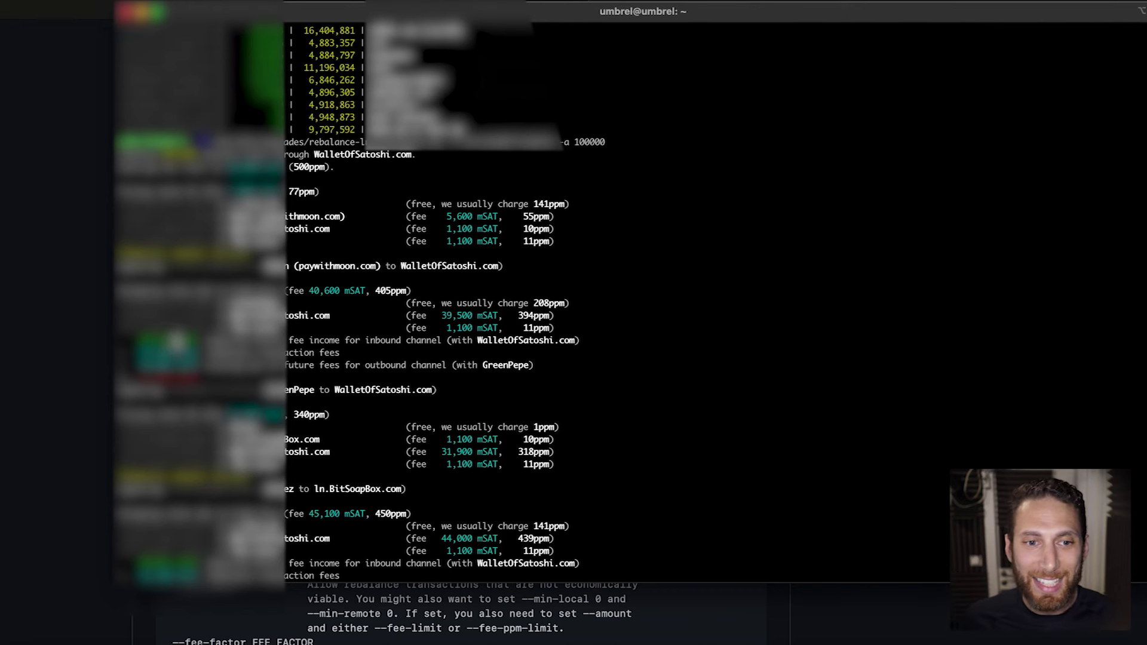
left_click_drag(141, 340, 586, 345)
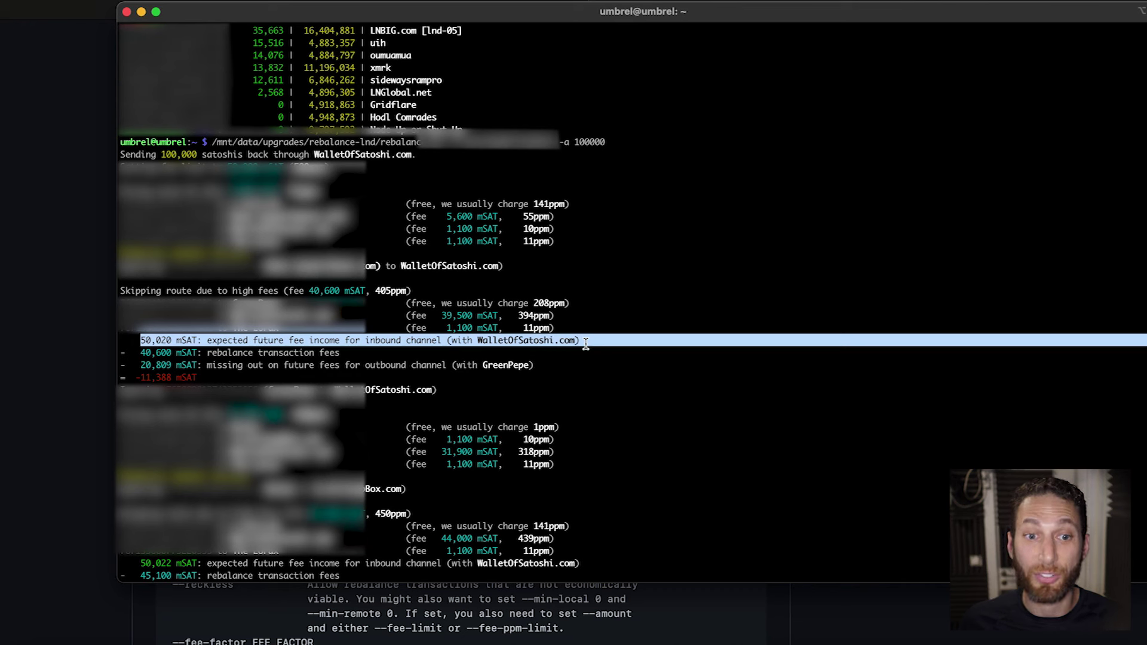
left_click(586, 345)
left_click_drag(138, 352, 350, 353)
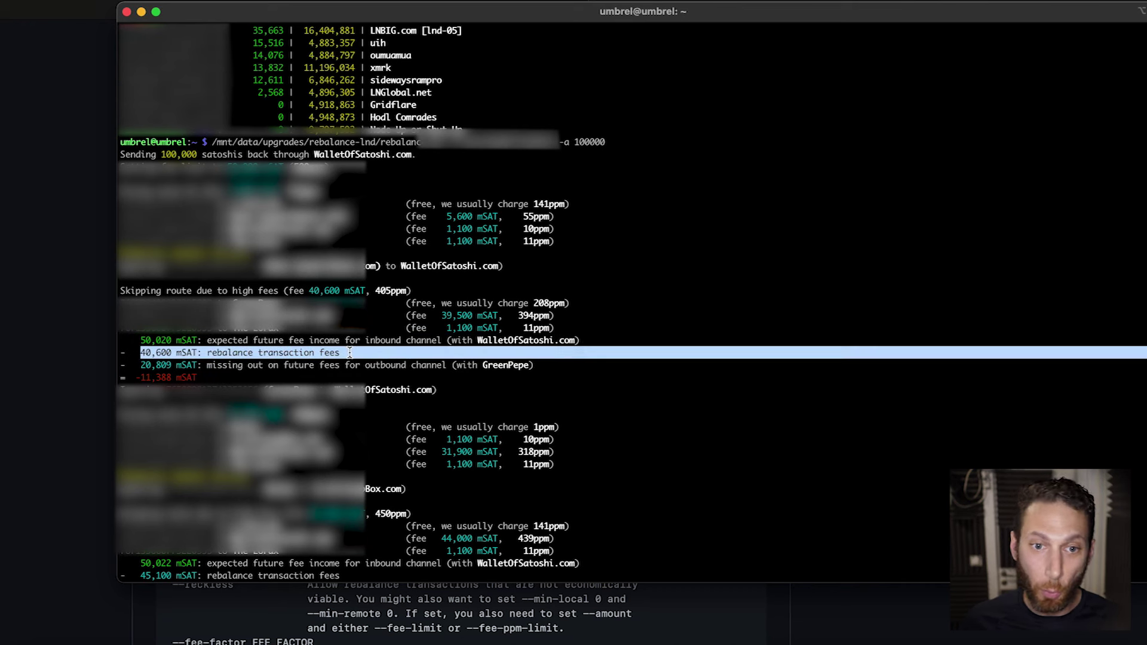
left_click(350, 353)
left_click_drag(313, 291, 411, 292)
left_click(353, 337)
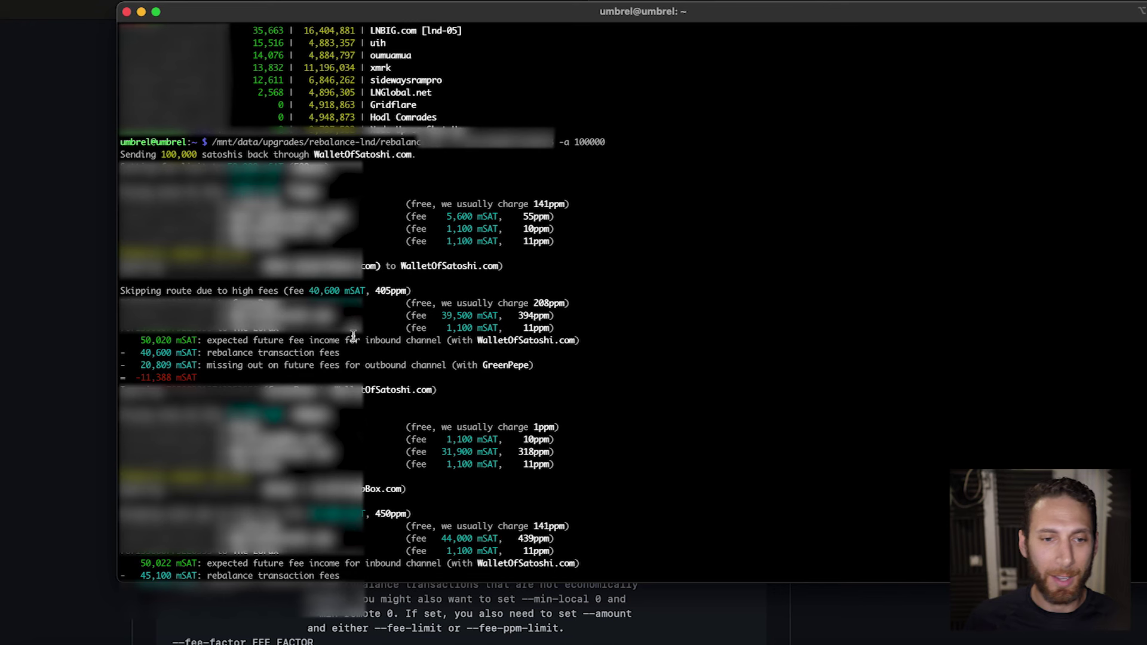
left_click_drag(140, 362, 566, 367)
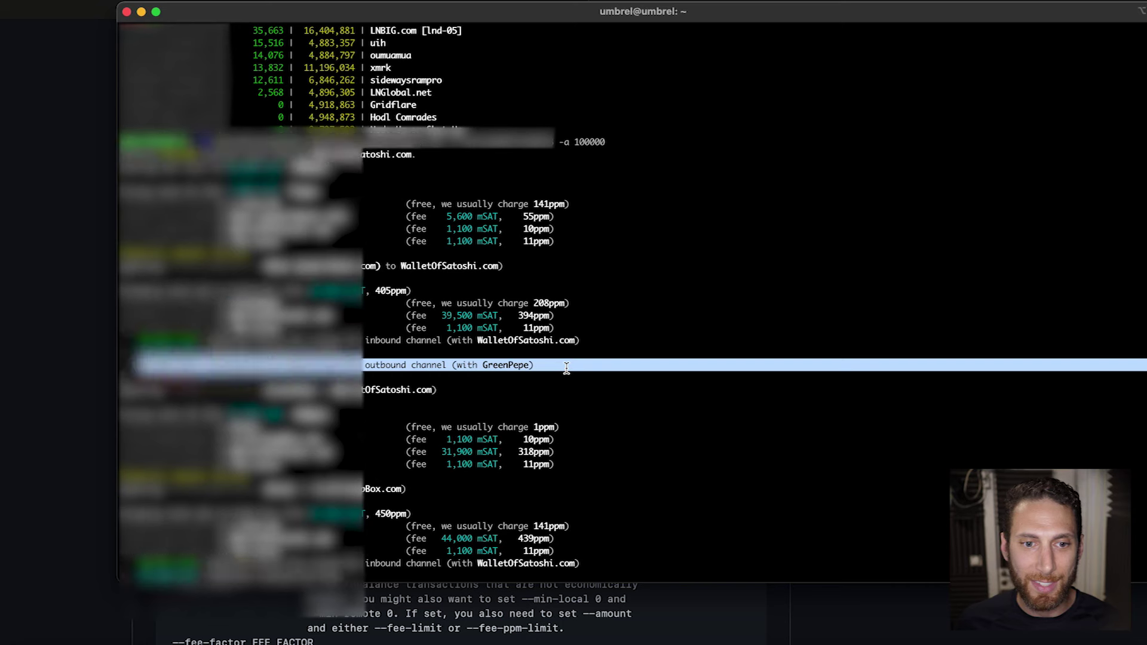
- Highlight the line after the c-otto.de channel and the 450ppm and 432ppm route fees
scroll(566, 367, "down", 5)
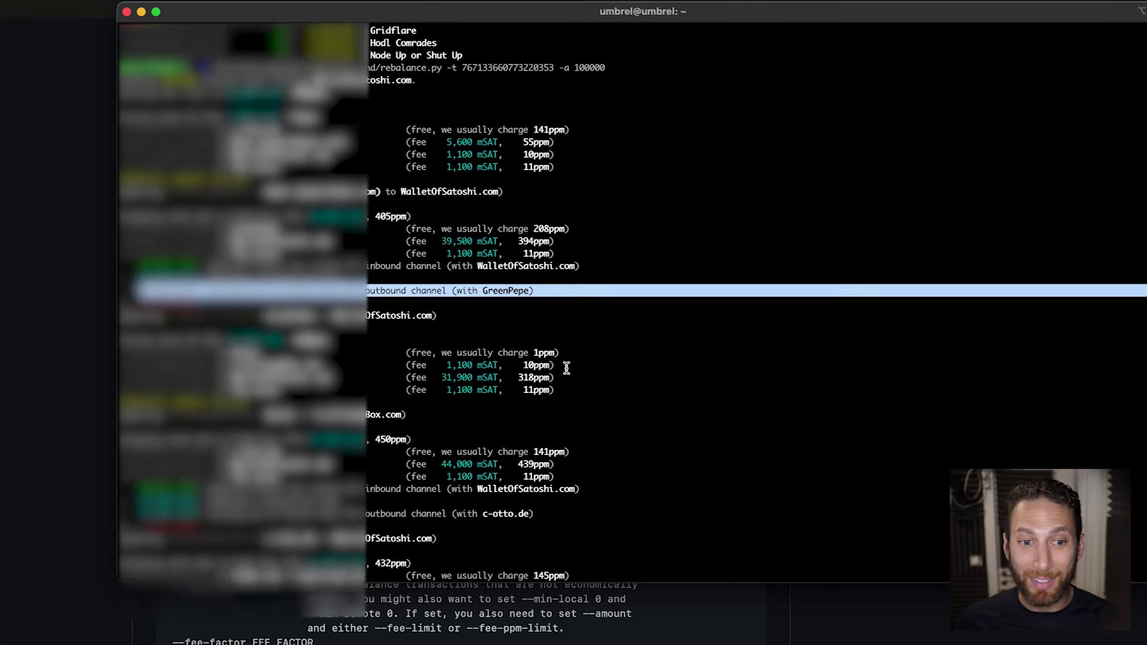
scroll(566, 367, "down", 5)
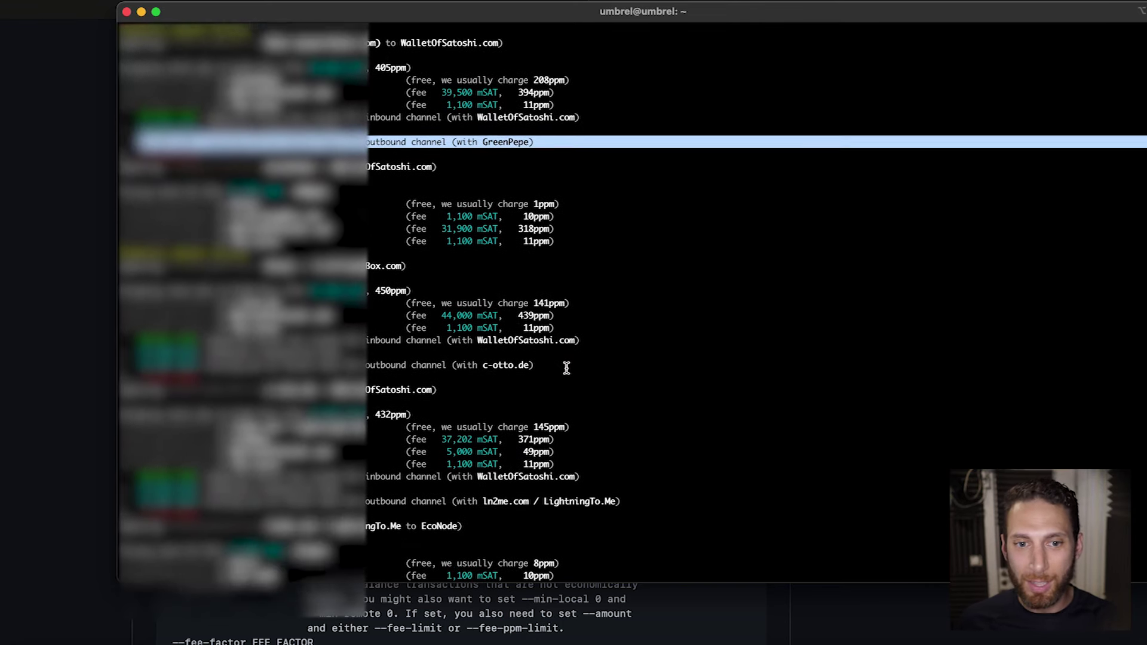
scroll(566, 367, "down", 1)
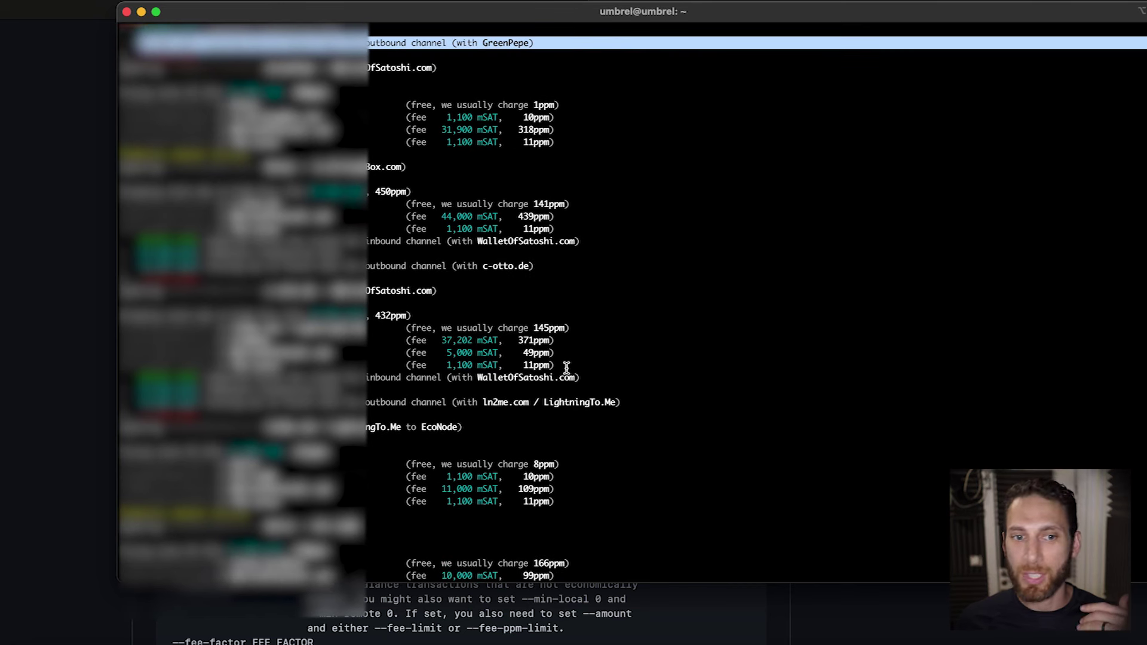
scroll(566, 367, "down", 2)
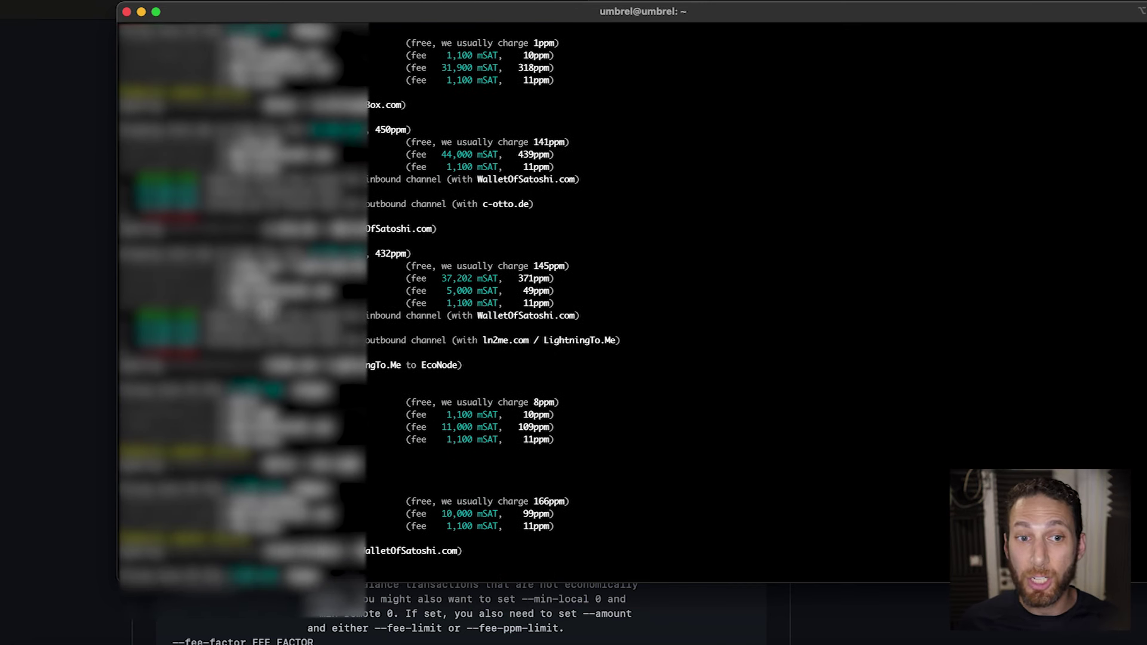
triple_click(206, 215)
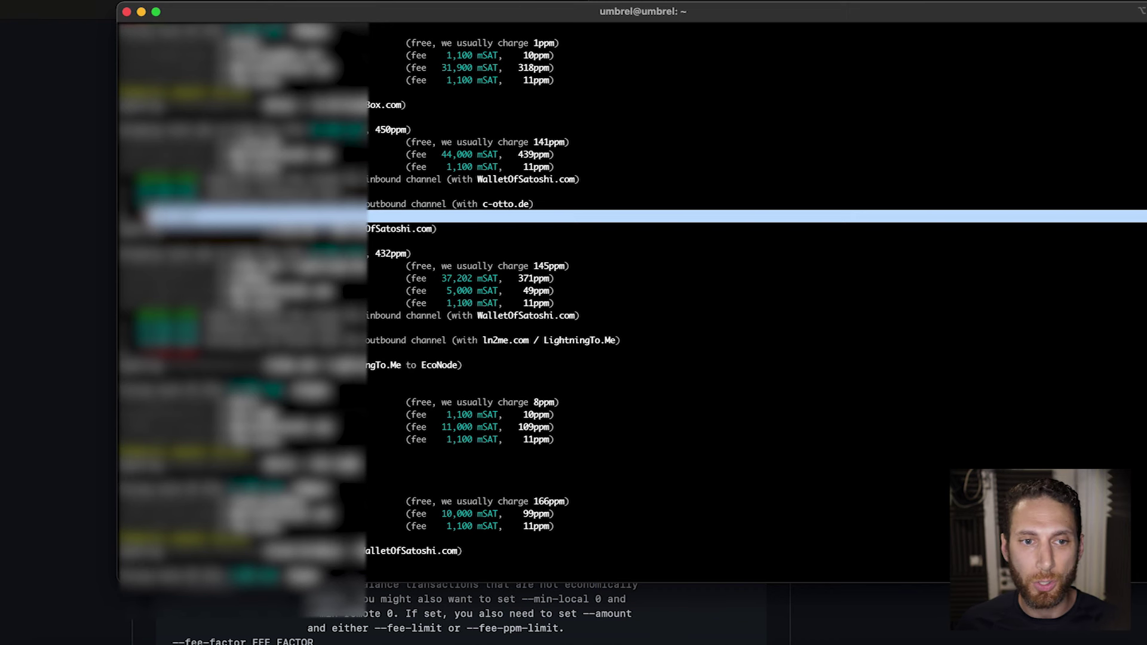
left_click(203, 229)
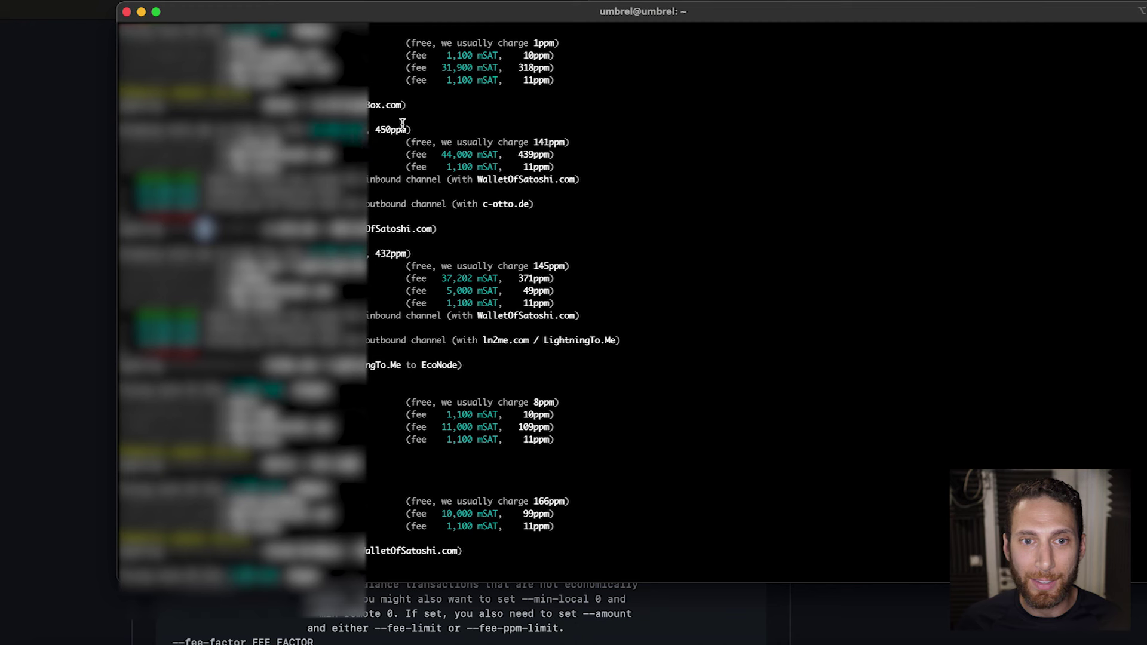
double_click(378, 130)
double_click(378, 254)
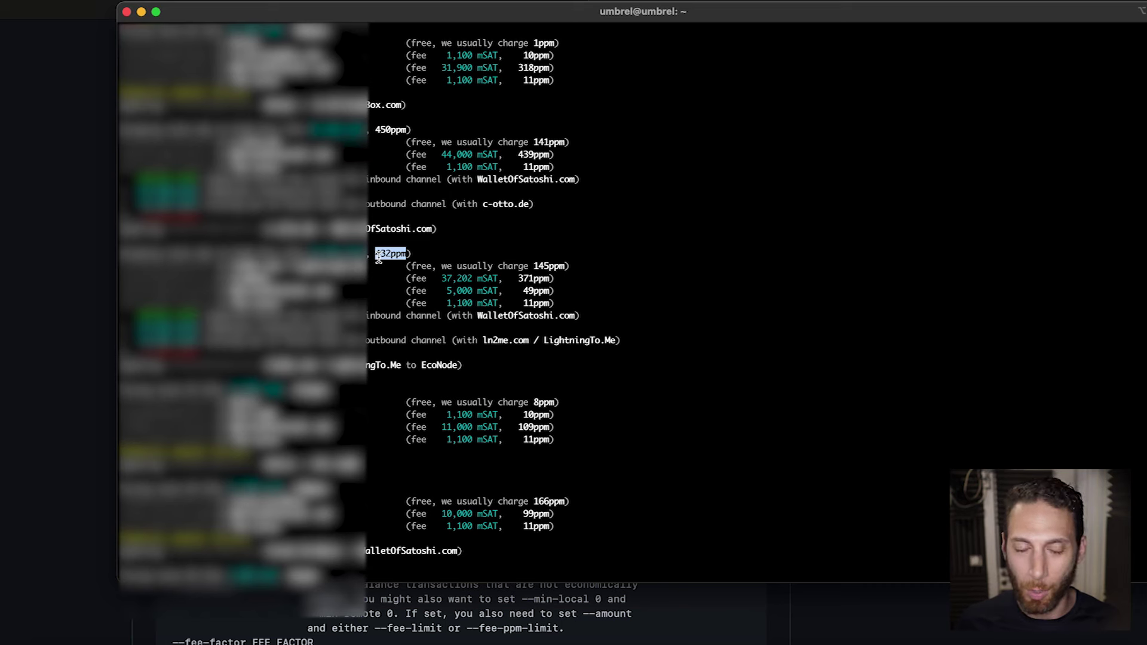
- Scroll to the summary: 100,000 sat outbound added on WalletOfSatoshi.com for a 40-sat fee
scroll(378, 257, "down", 6)
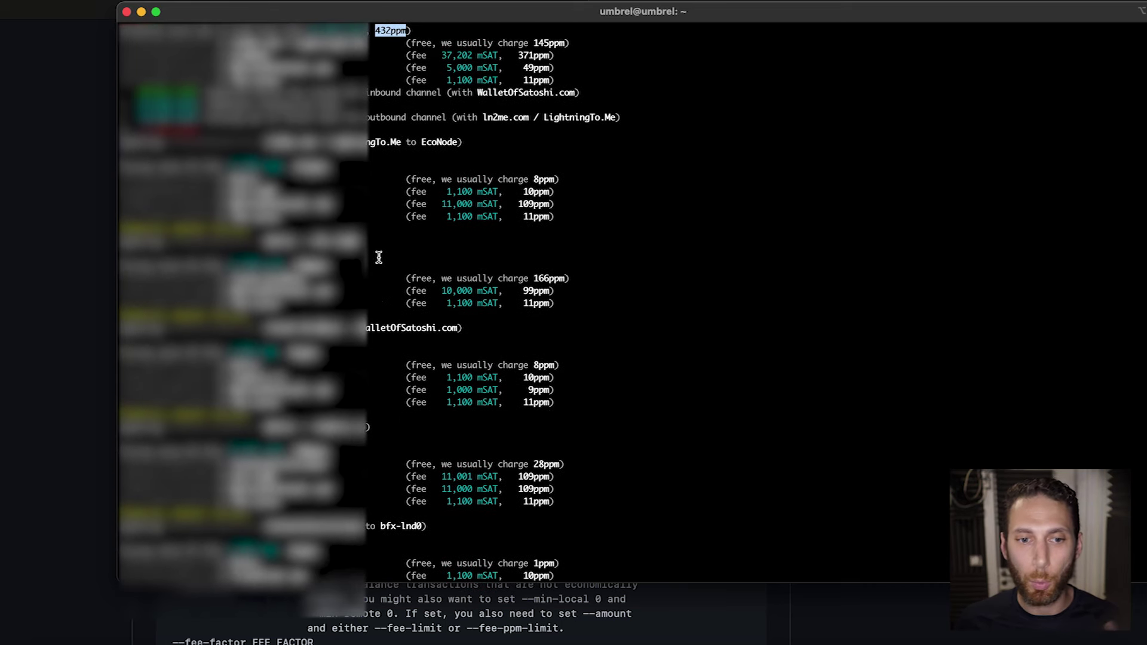
scroll(378, 257, "down", 5)
scroll(378, 257, "down", 6)
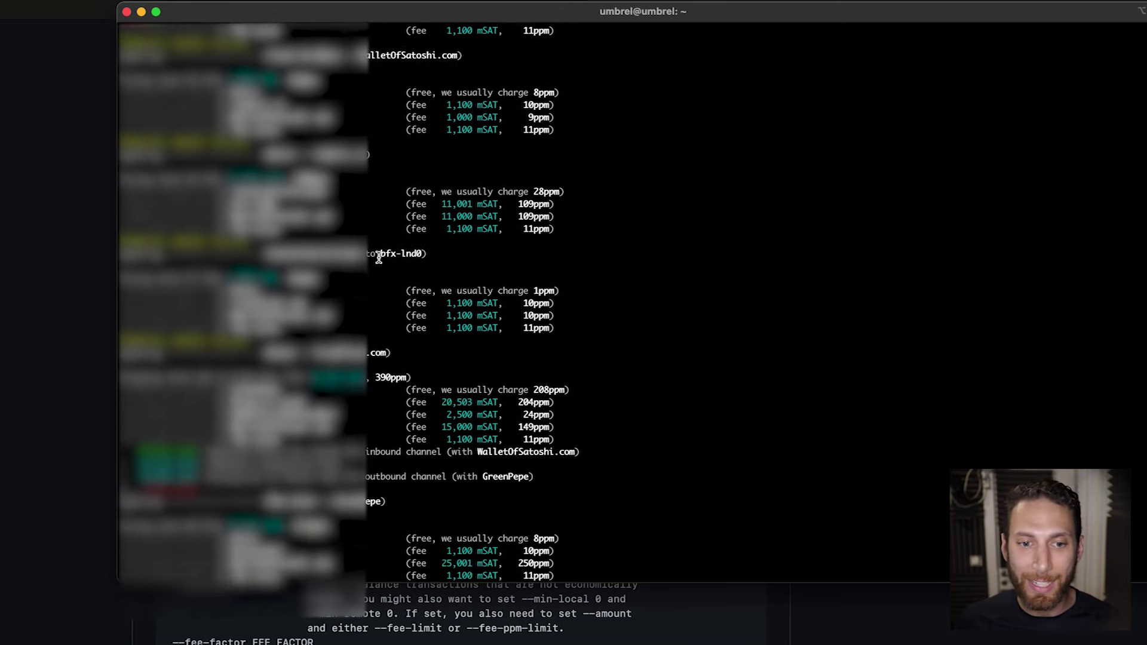
scroll(378, 257, "down", 20)
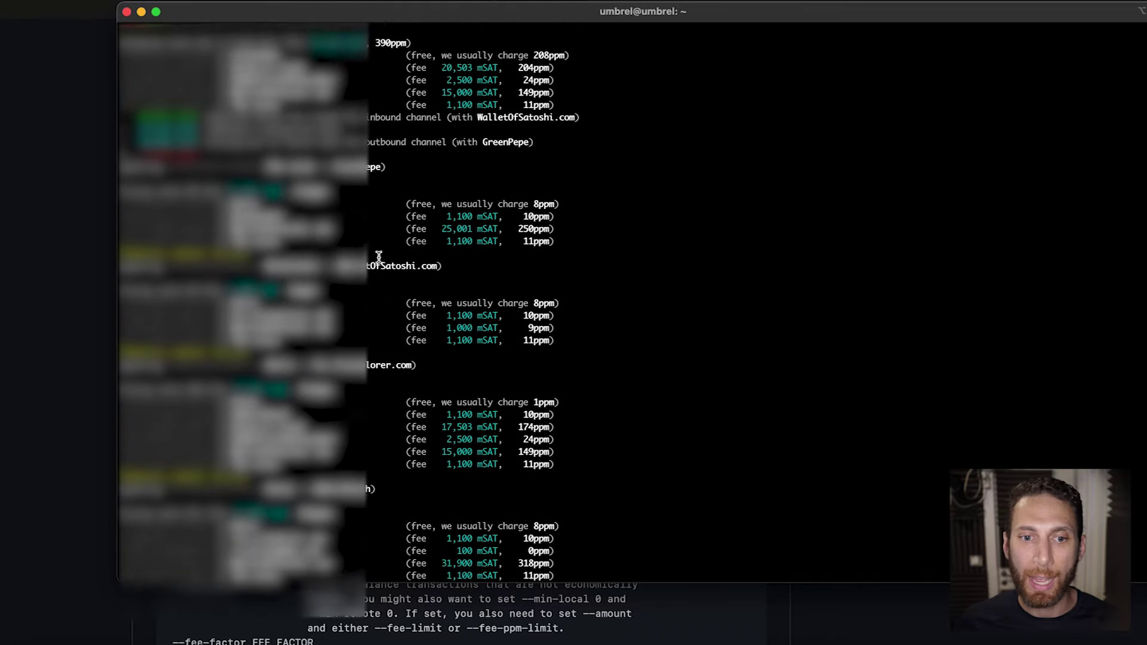
scroll(379, 257, "down", 4)
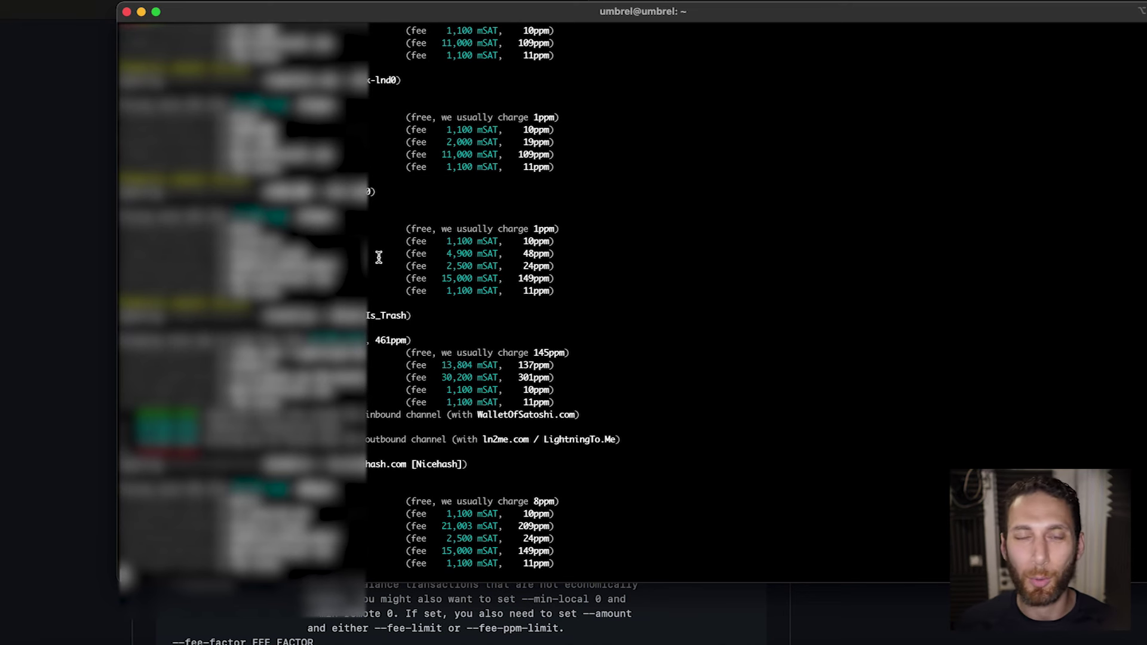
scroll(378, 257, "down", 4)
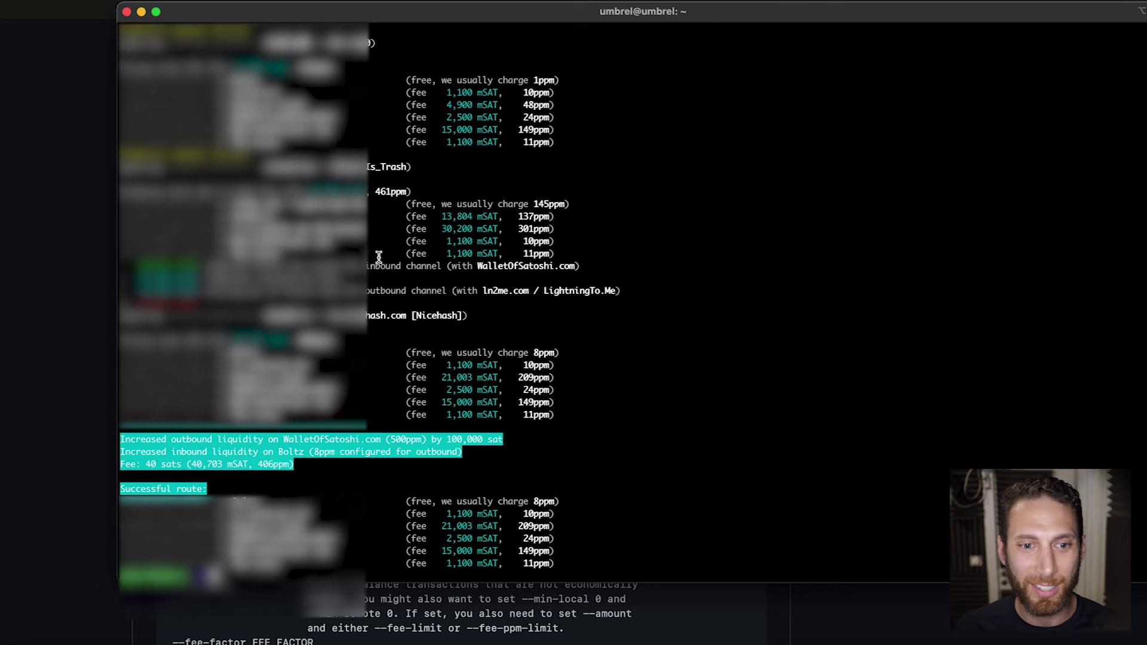
double_click(249, 439)
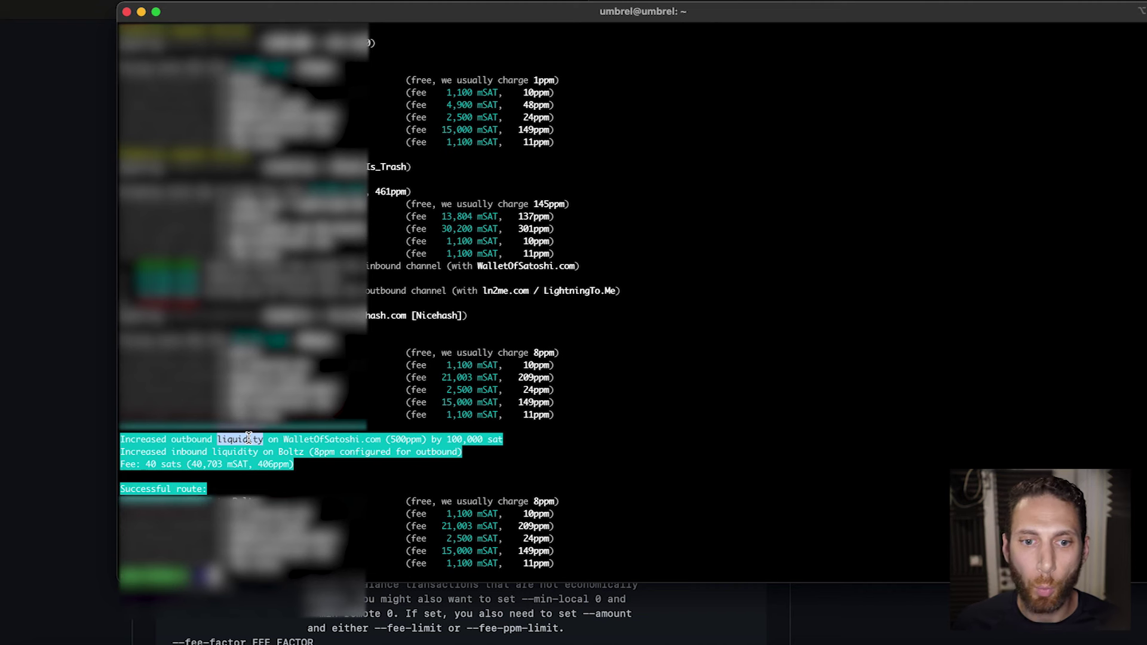
double_click(292, 441)
double_click(403, 439)
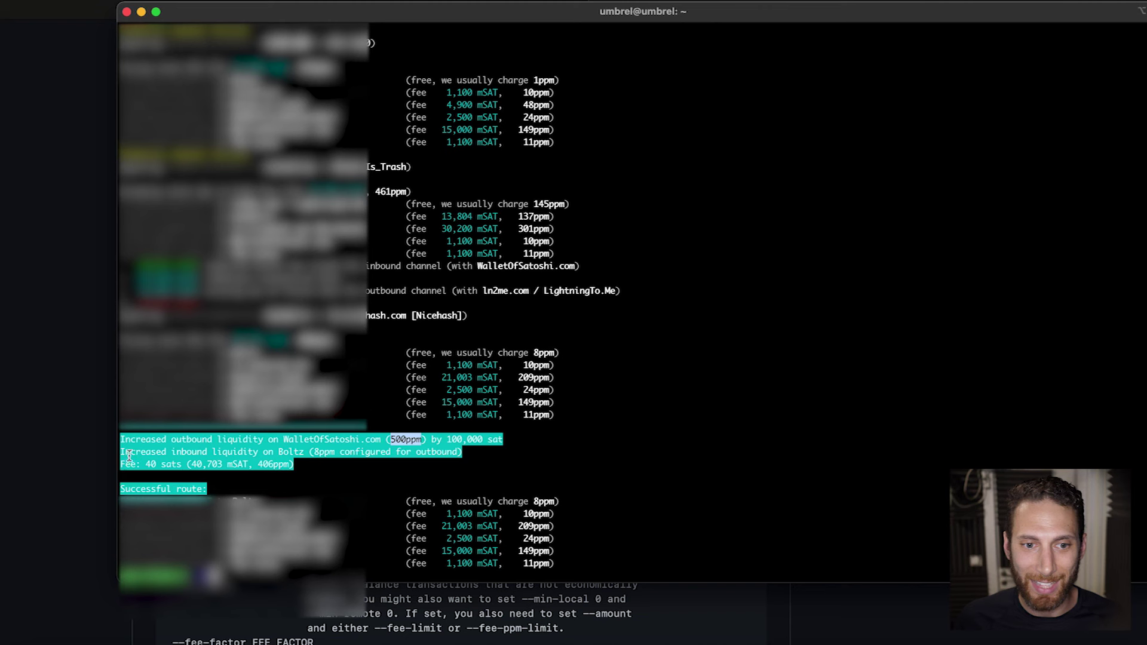
double_click(176, 452)
left_click_drag(174, 452, 296, 452)
double_click(321, 452)
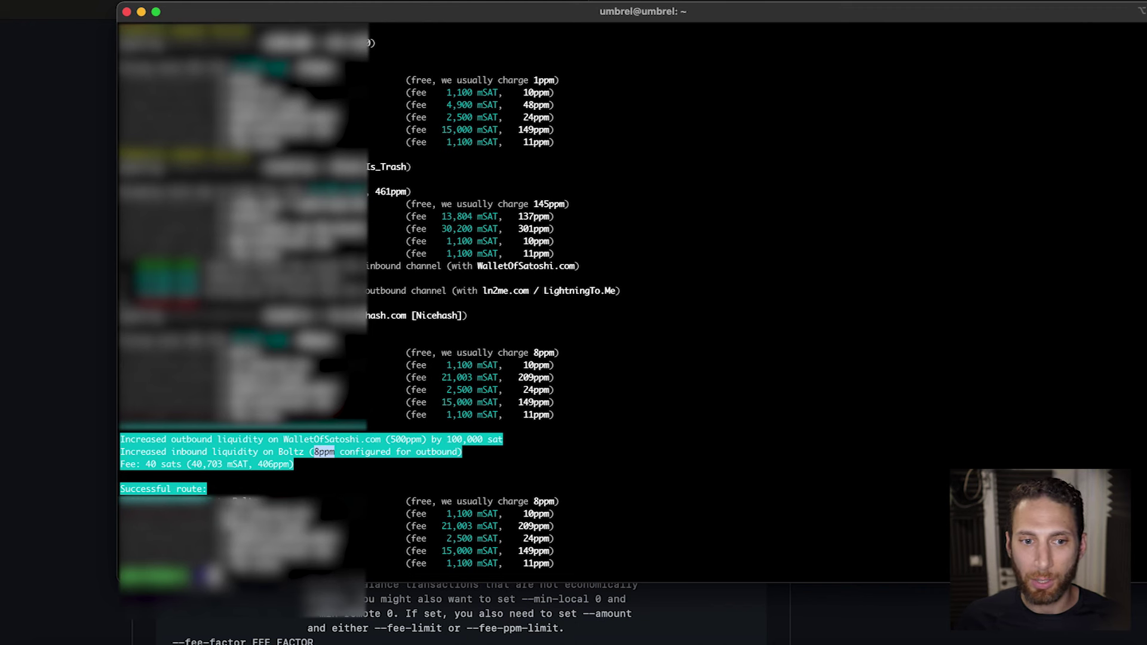
left_click(128, 501)
left_click_drag(129, 501, 258, 497)
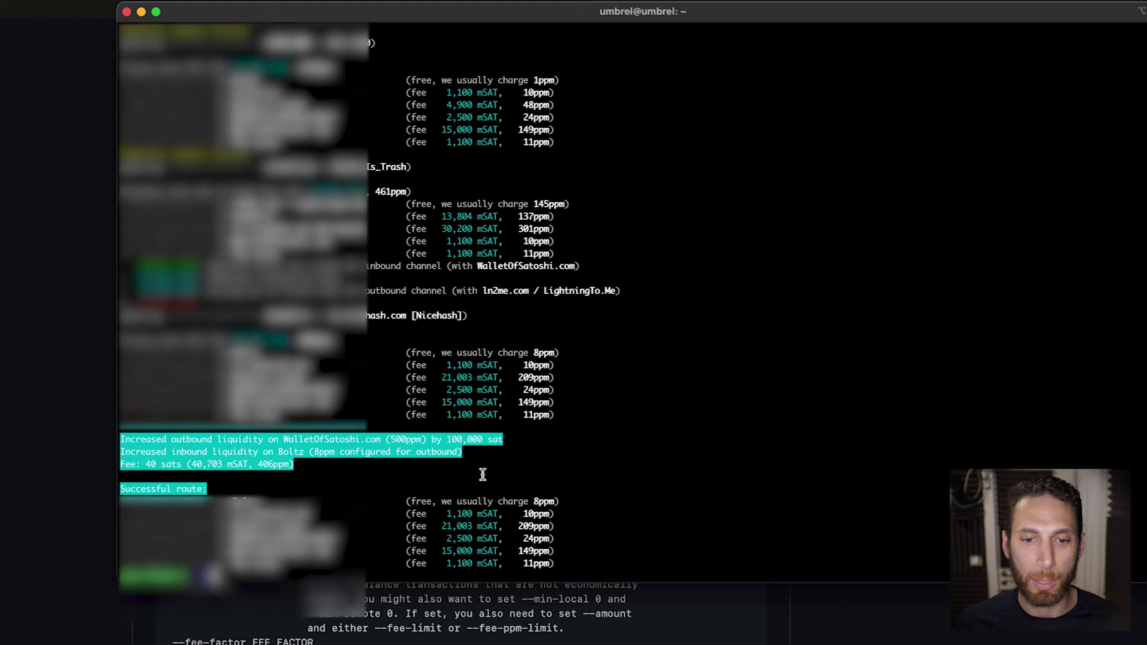
left_click(366, 608)
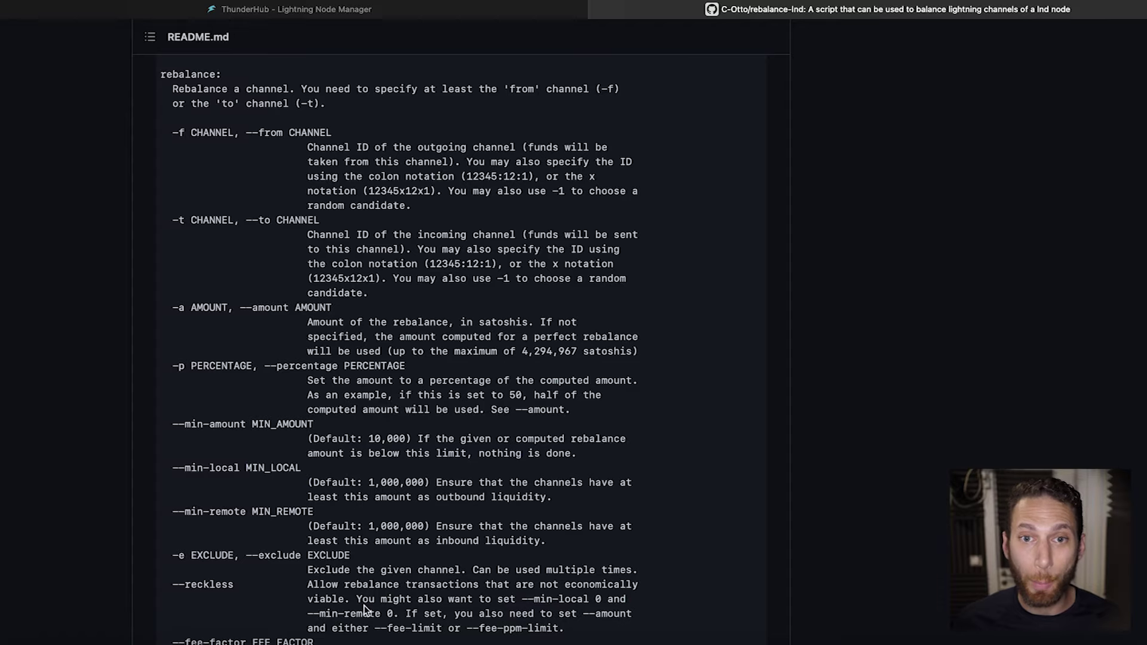
left_click(321, 9)
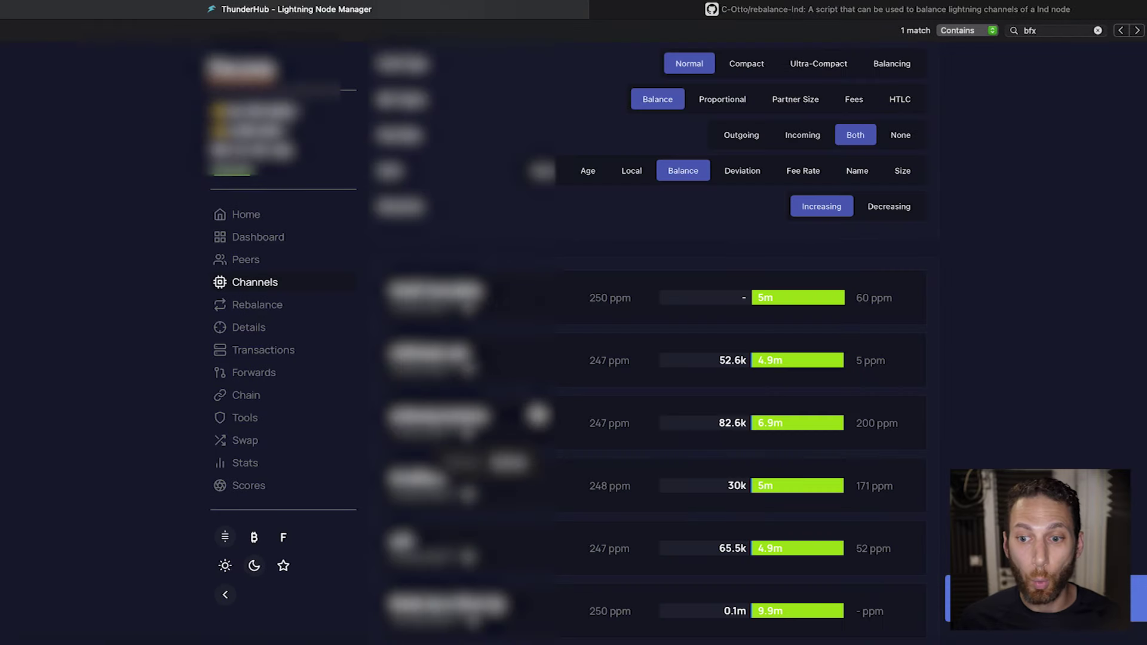
scroll(642, 334, "up", 3)
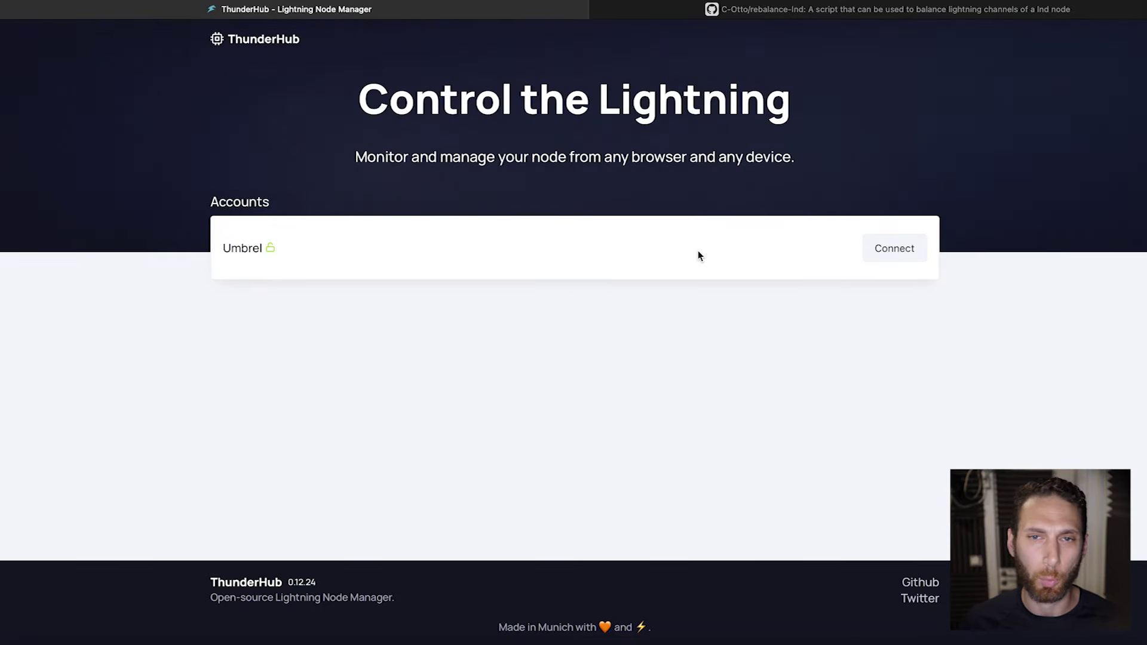
left_click(736, 13)
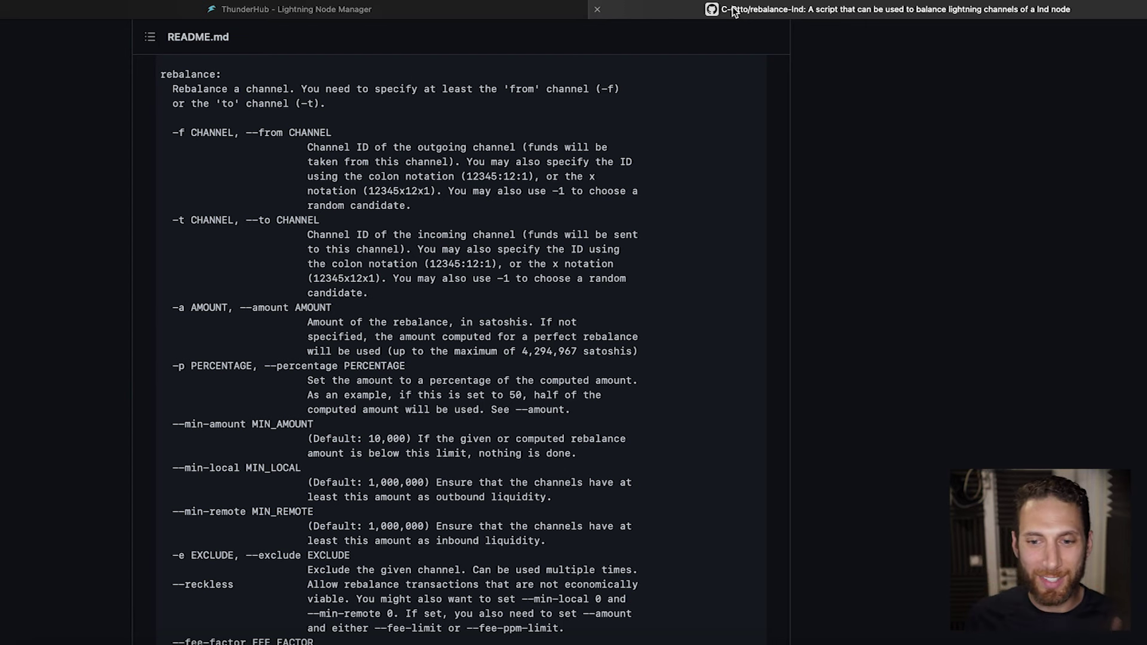
- Bring the iTerm2 session on the Umbrel node to the front from the Dock
left_click(908, 632)
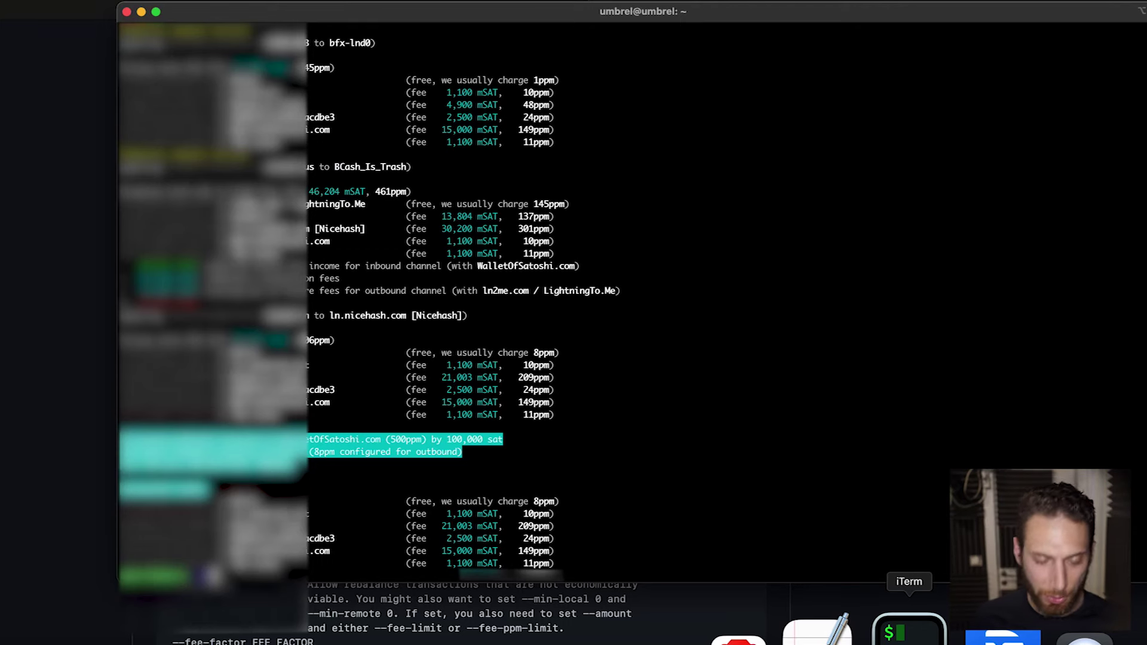
- Paste the previous rebalance.py command, append --fee-factor 0.85, and run it
key("super+v")
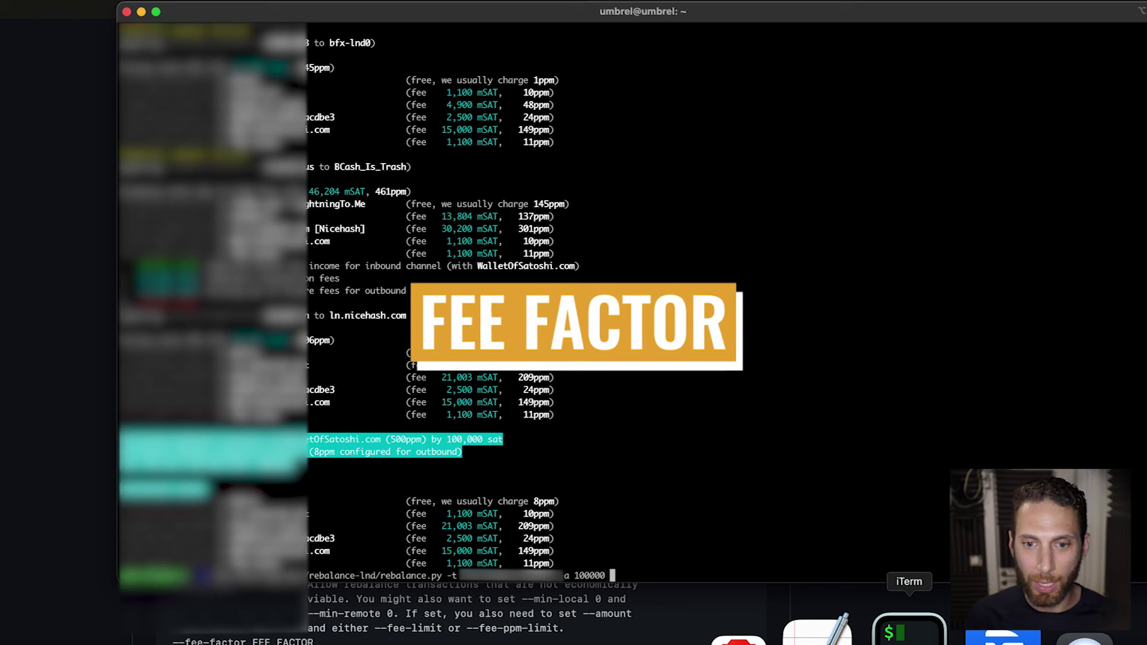
type("--fee")
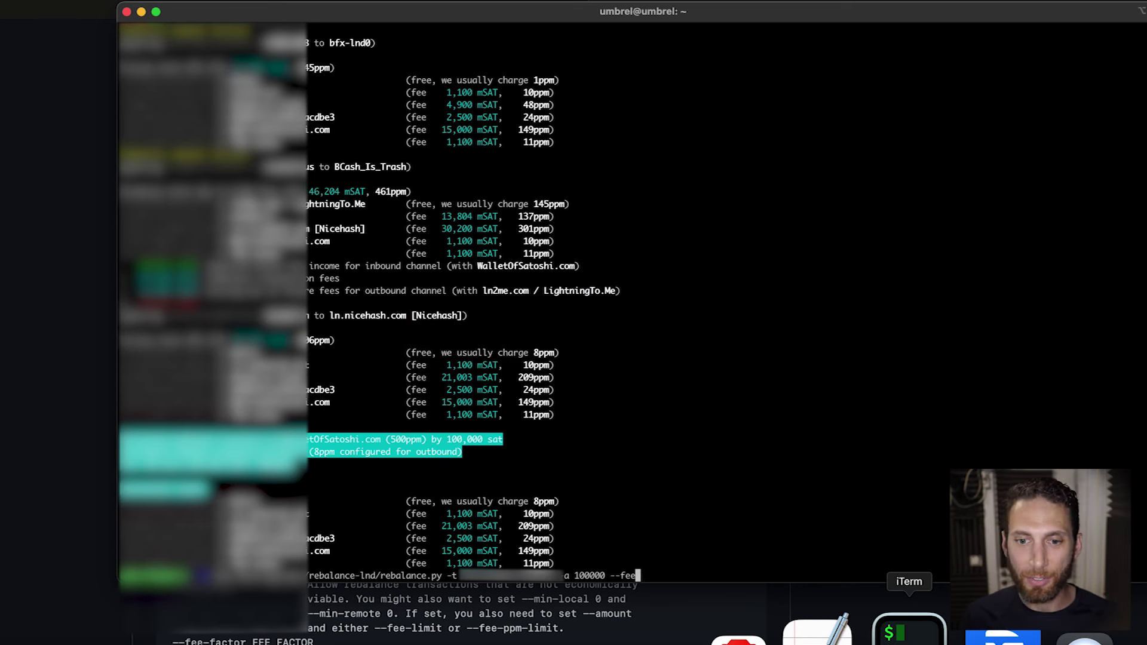
type("-factor")
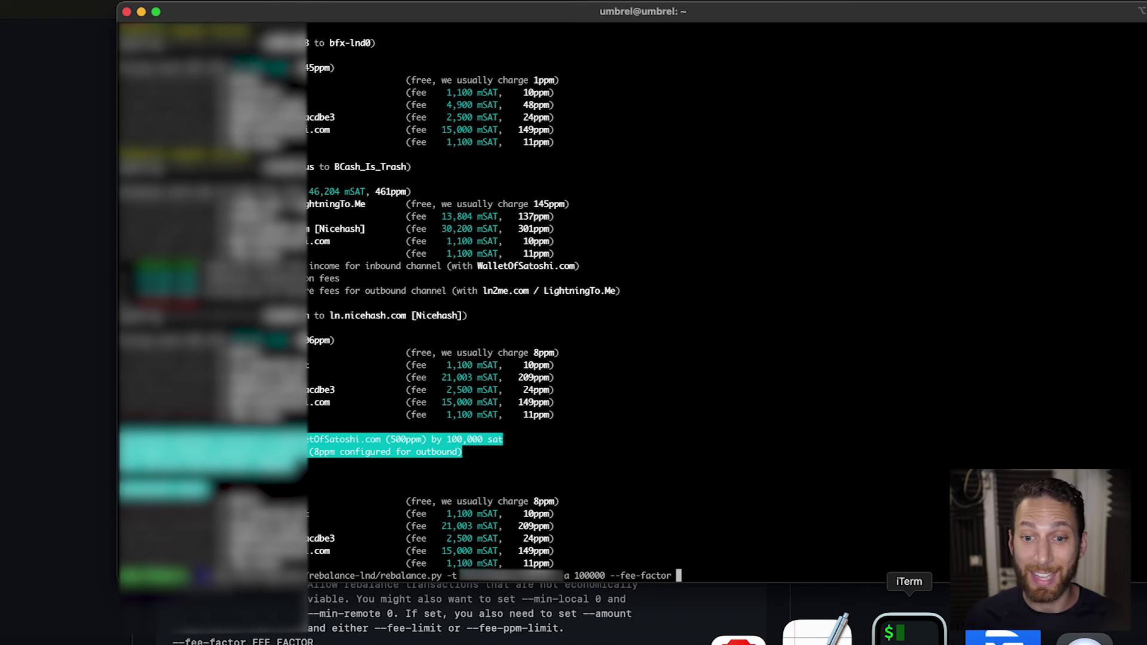
type(".")
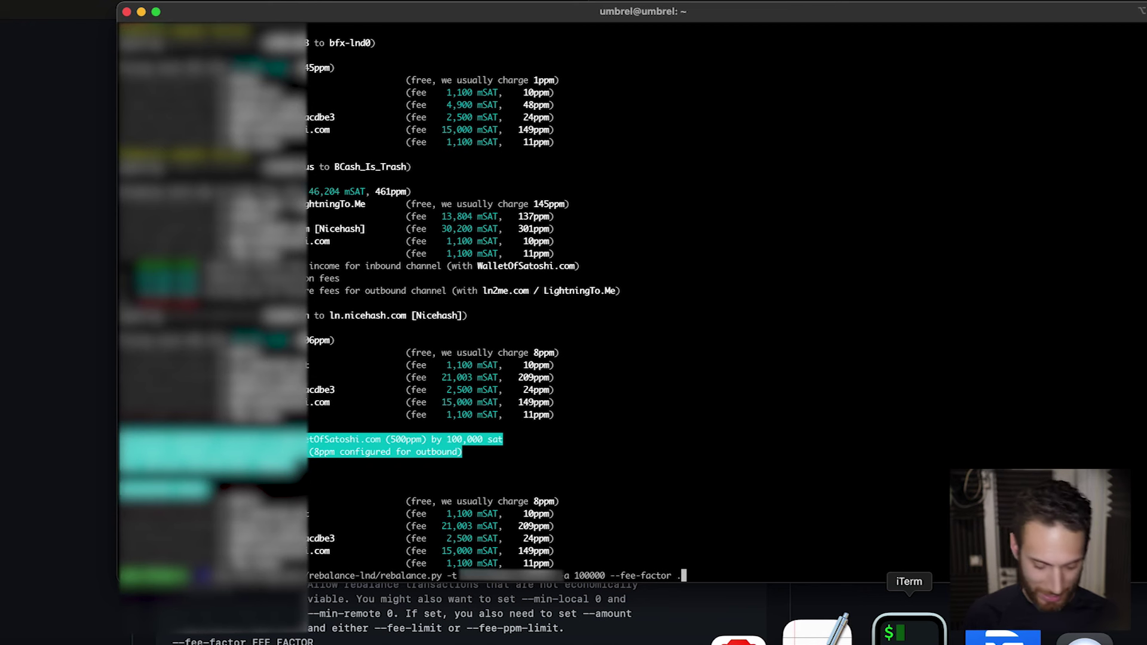
type("85")
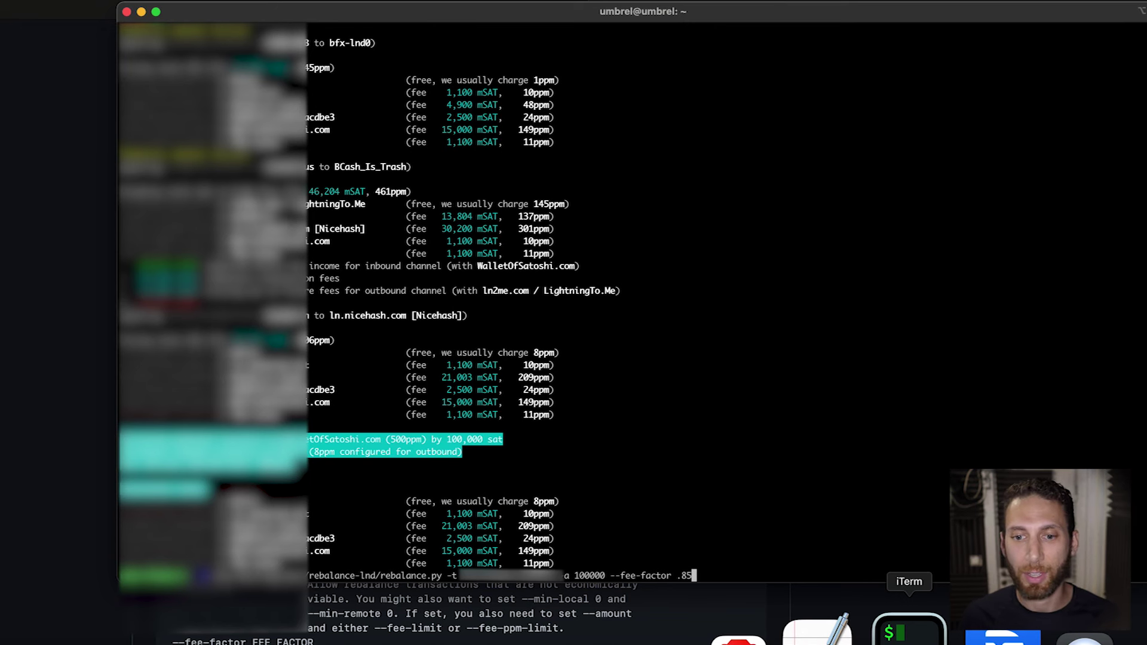
key("Left")
key("Left")
key("Left")
type("0")
key("Return")
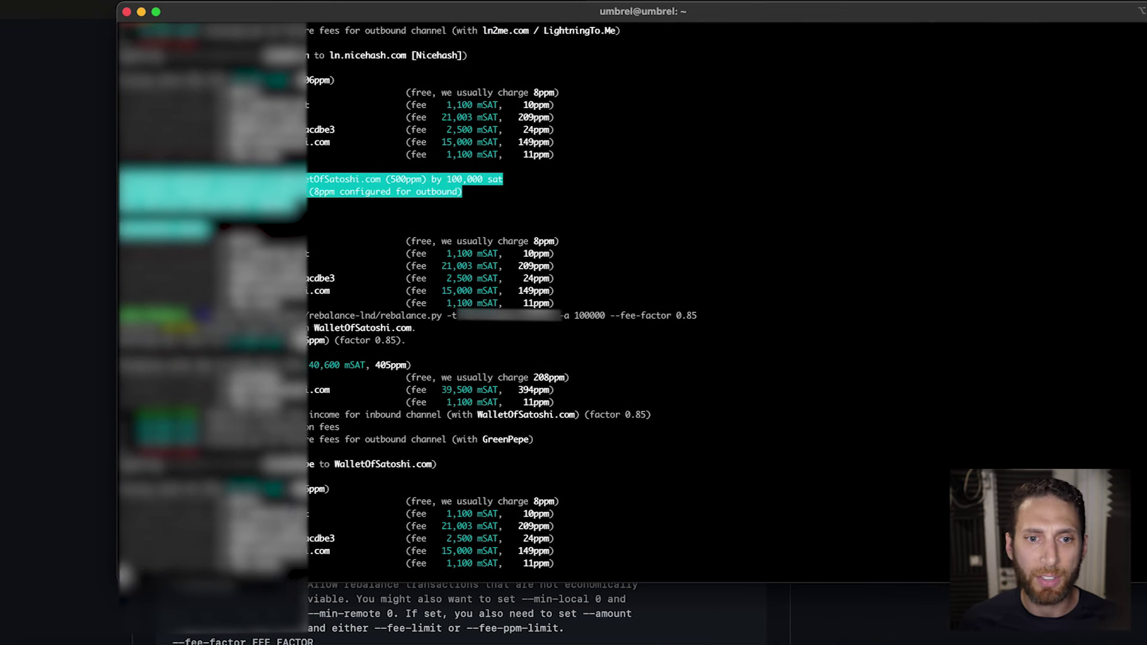
- Highlight the 425ppm fee limit and the new 100,000 sat rebalance summary lines
double_click(302, 340)
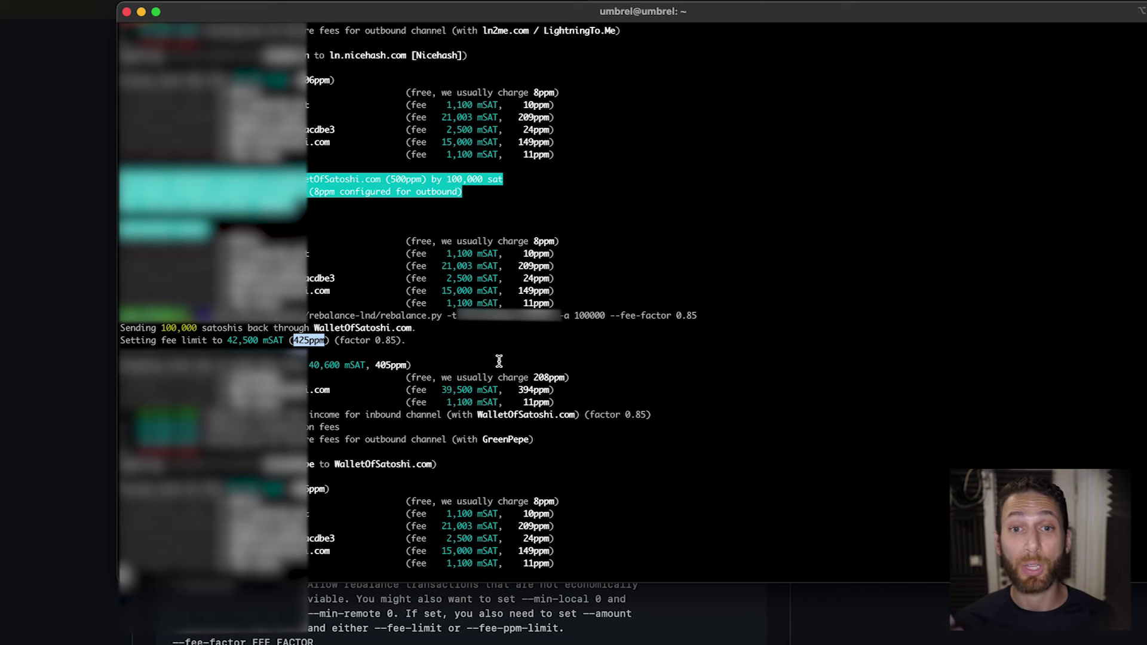
scroll(499, 361, "down", 4)
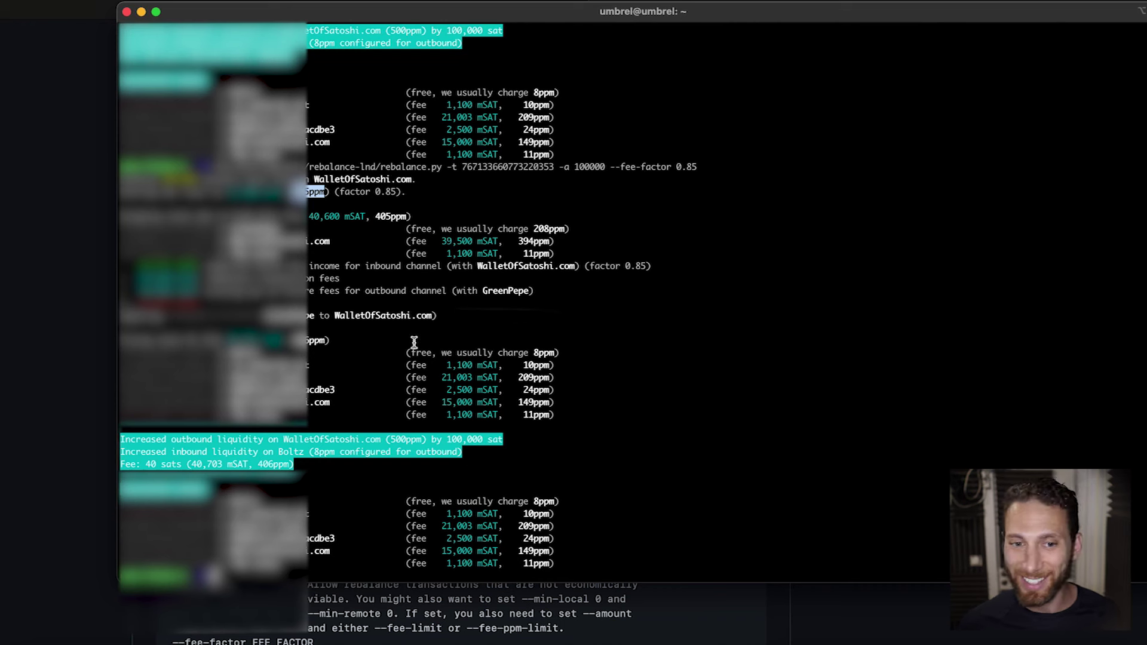
left_click_drag(295, 467, 121, 440)
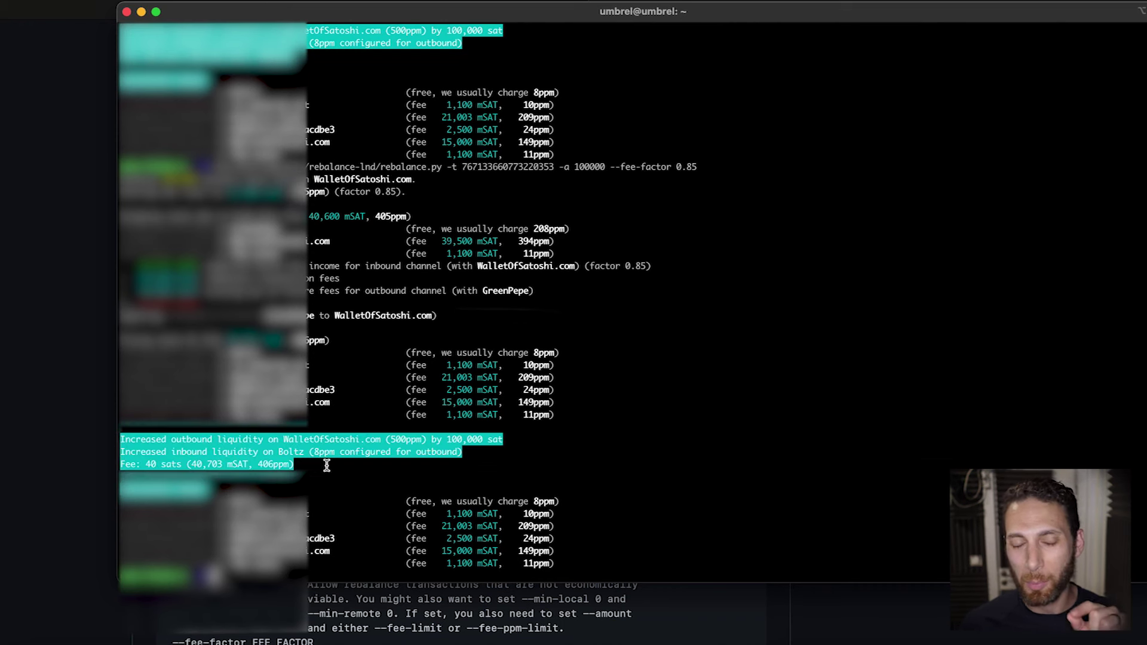
- Scroll through the --fee-factor 0.85 output past the 405ppm route to further WalletOfSatoshi.com routes
scroll(458, 311, "up", 2)
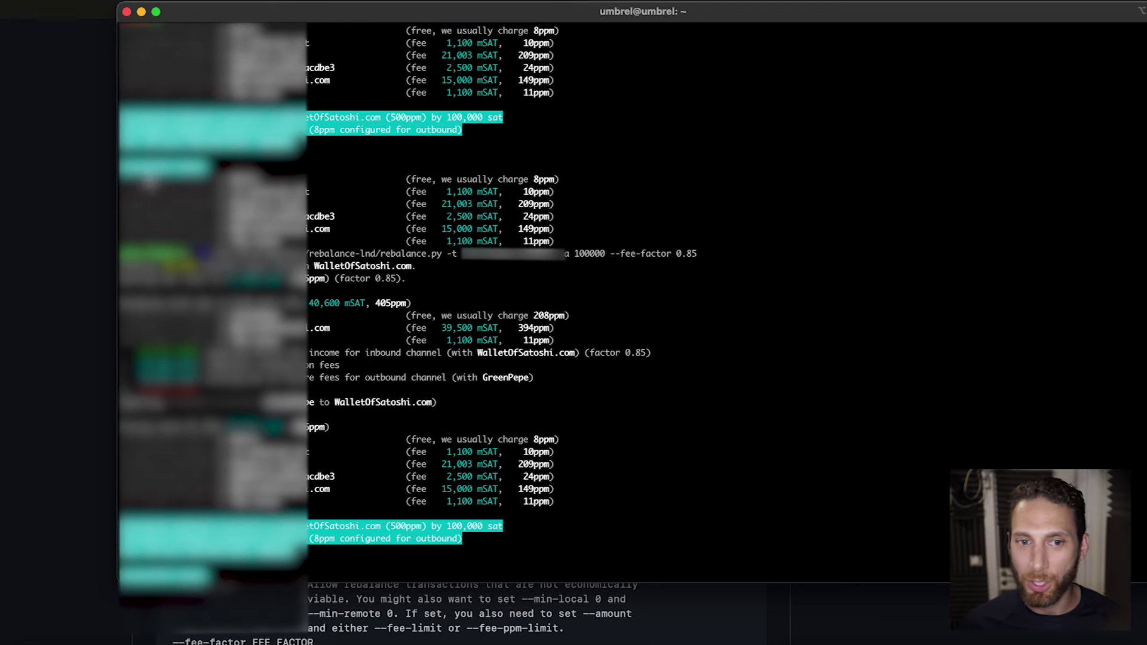
scroll(463, 478, "down", 2)
scroll(463, 478, "up", 10)
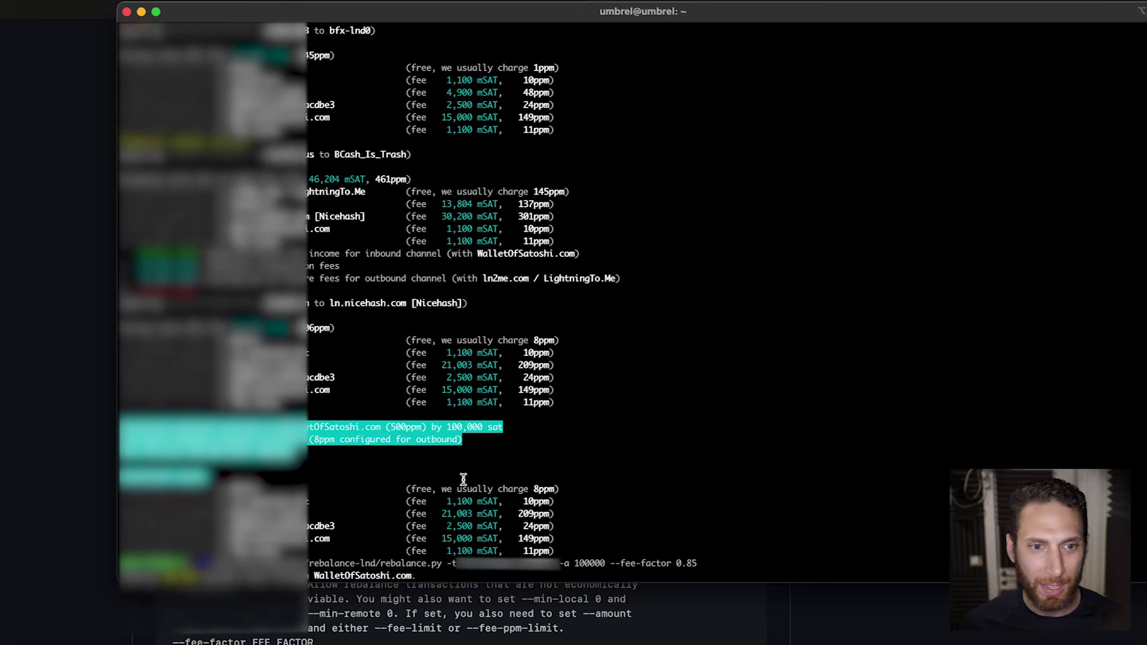
scroll(463, 479, "up", 1)
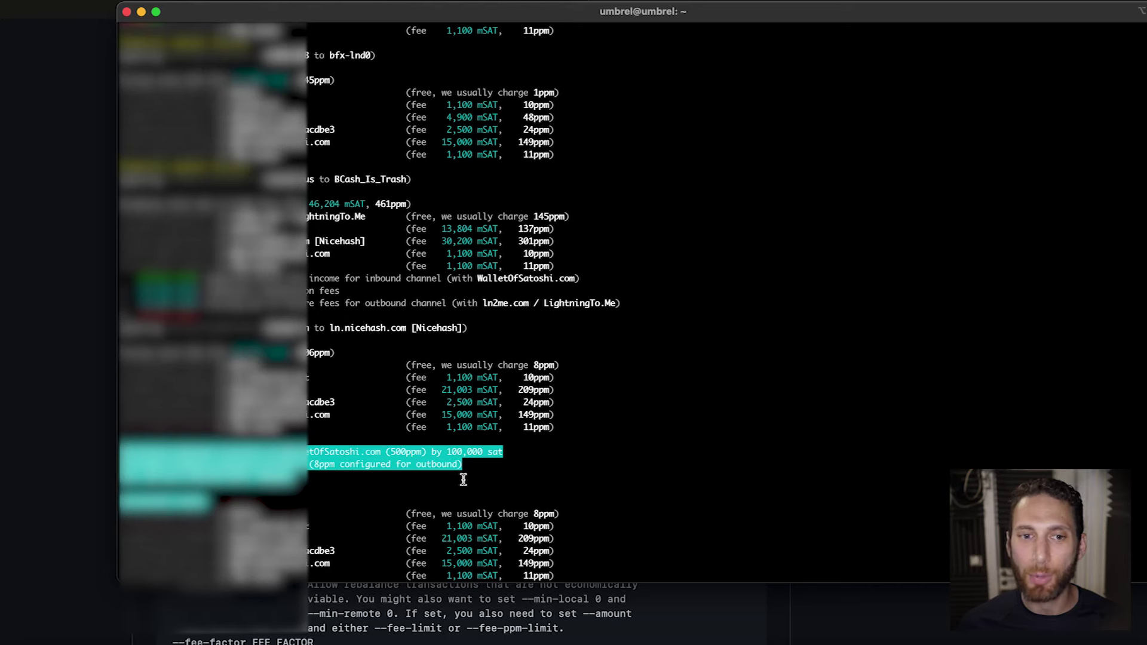
scroll(463, 479, "down", 6)
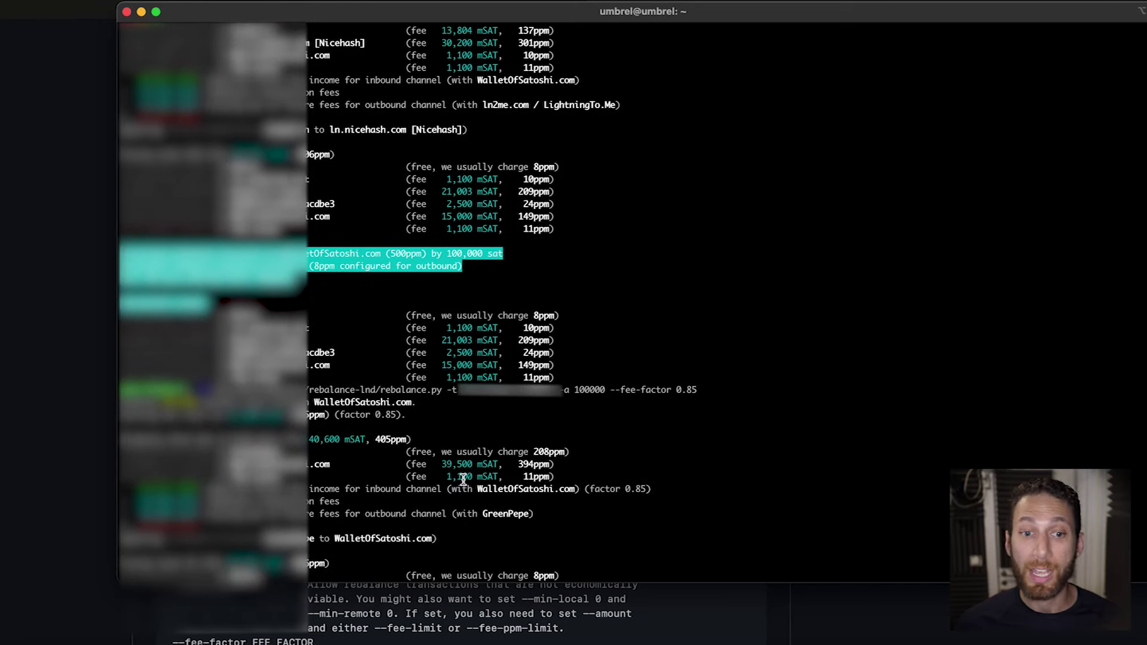
scroll(463, 479, "down", 6)
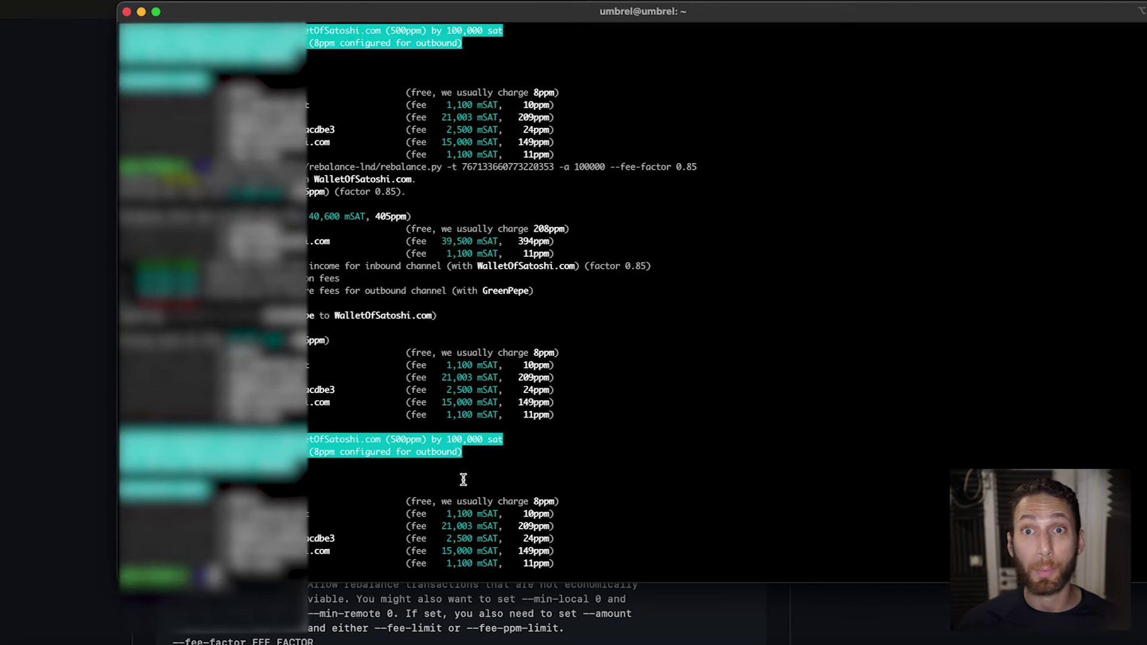